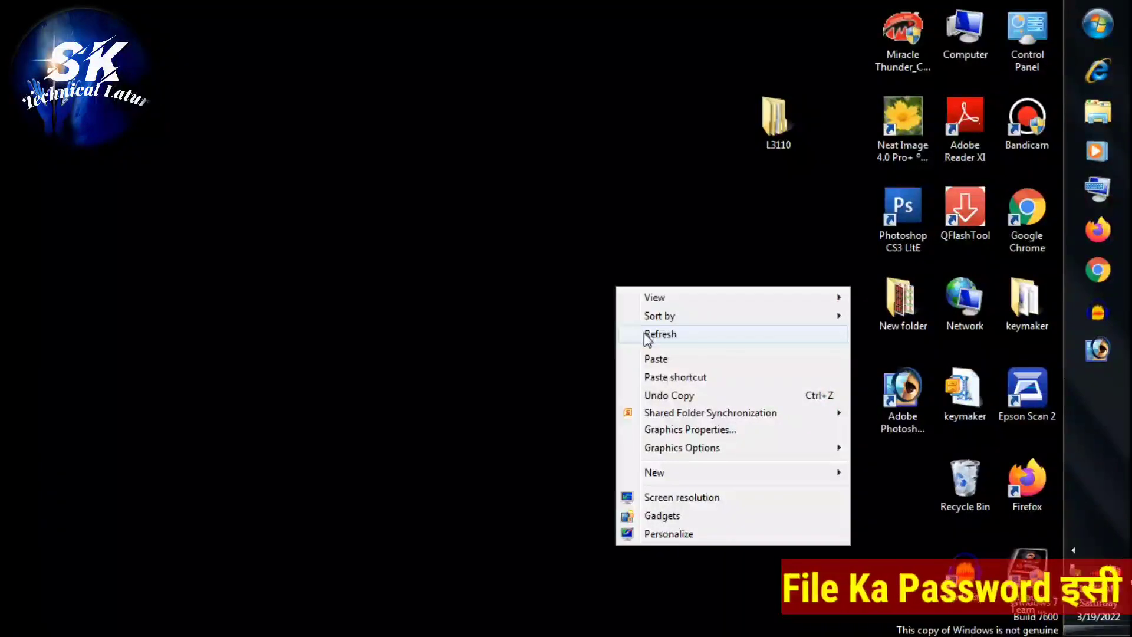
left_click(644, 332)
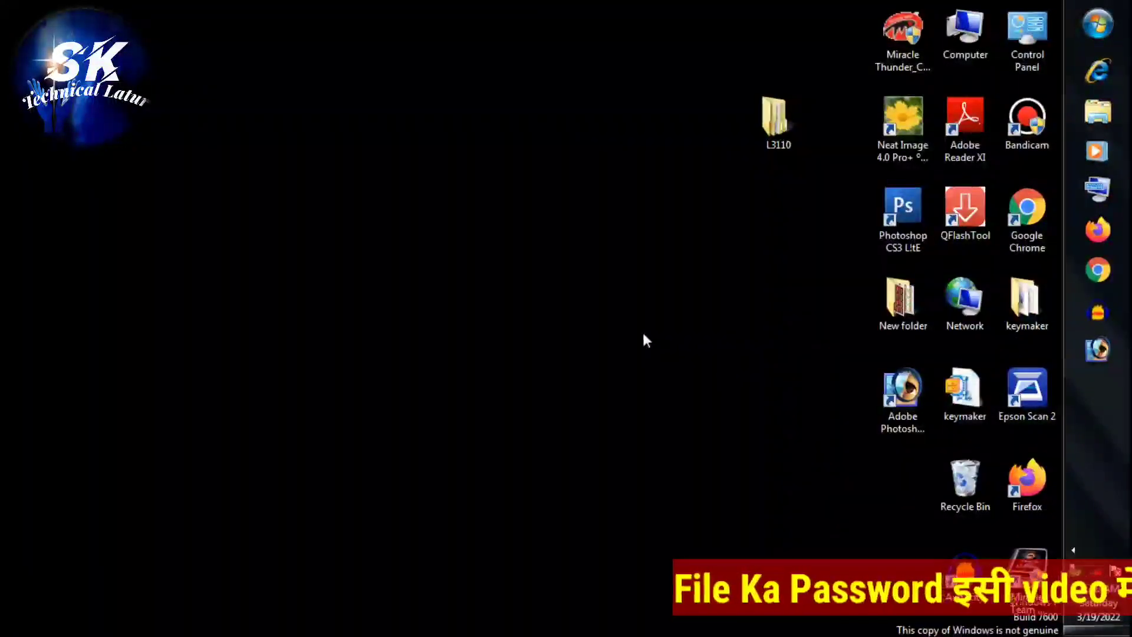
right_click(644, 334)
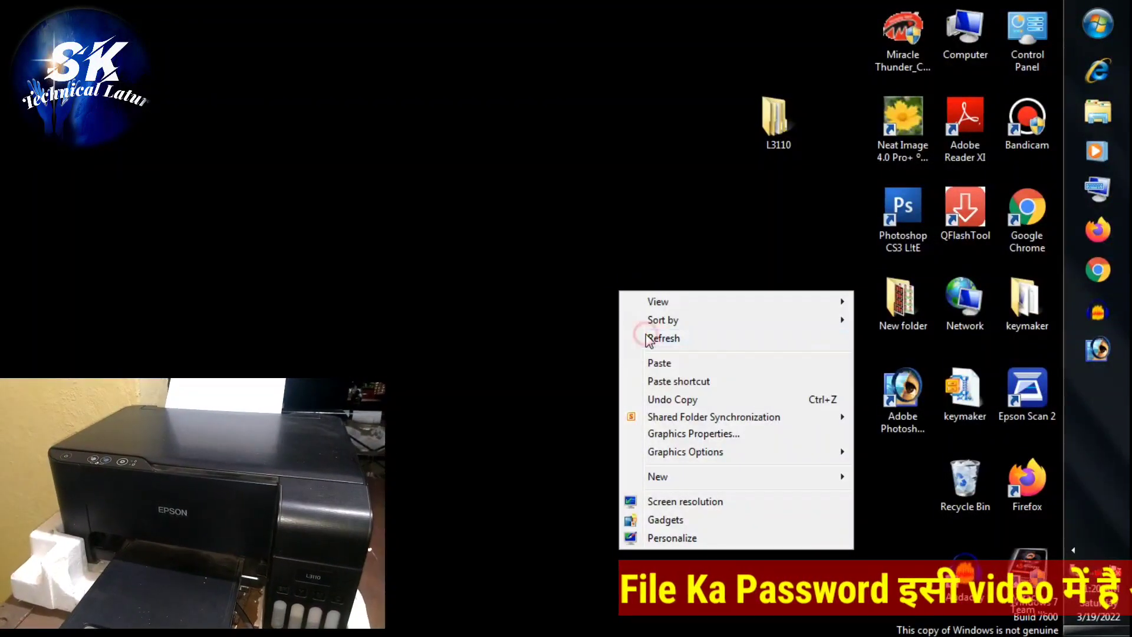
left_click(647, 336)
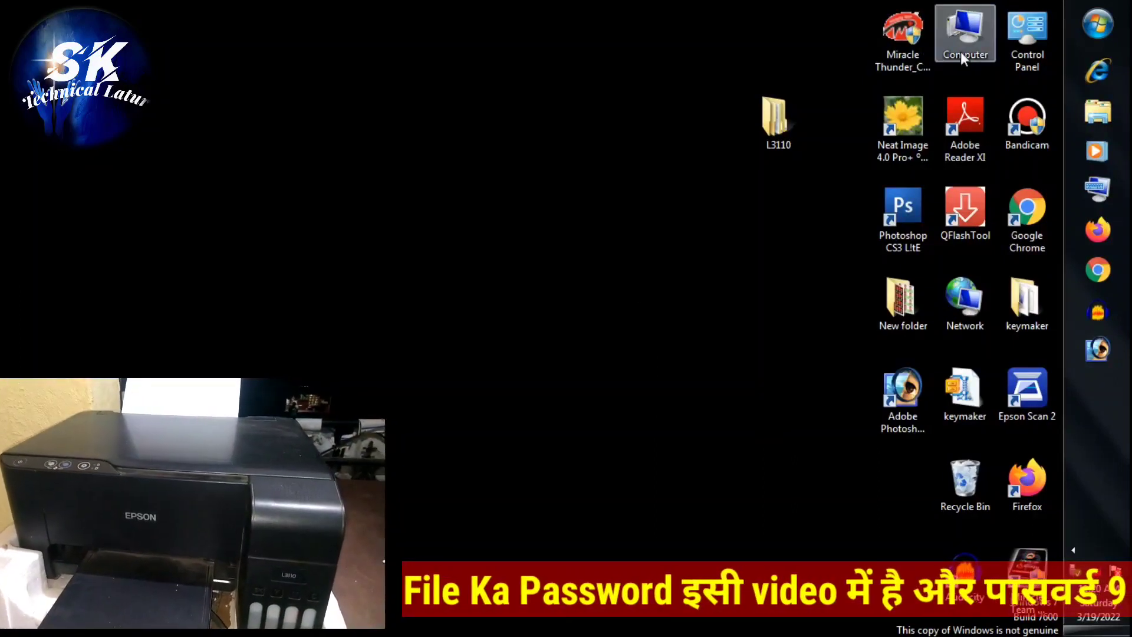
mouse_move(771, 125)
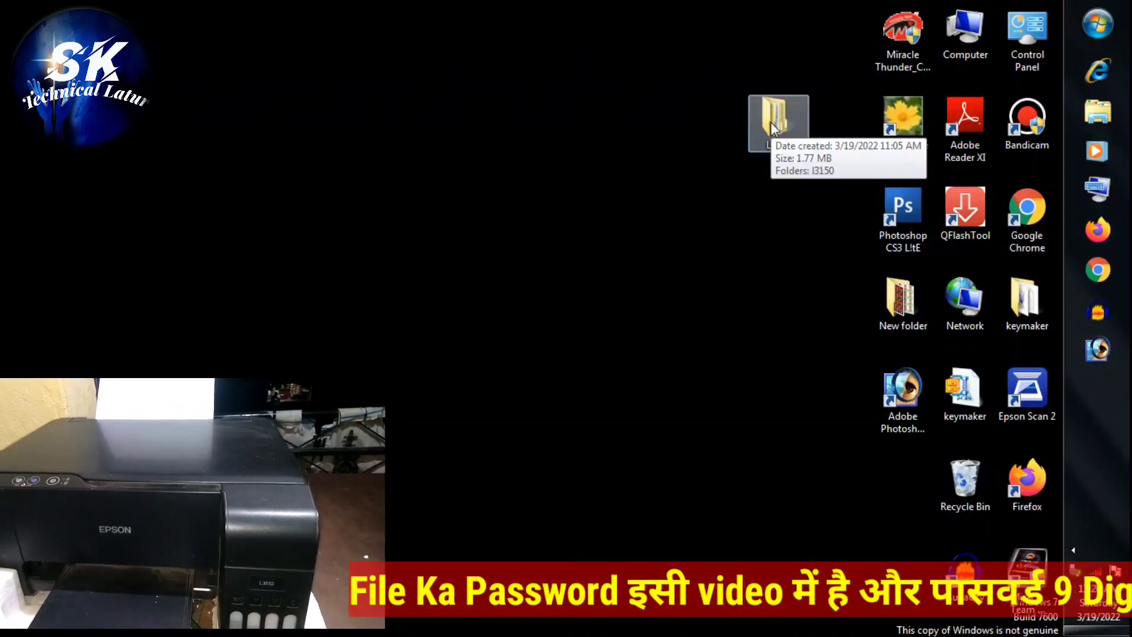
left_click_drag(770, 122, 744, 203)
left_click(534, 272)
right_click(534, 272)
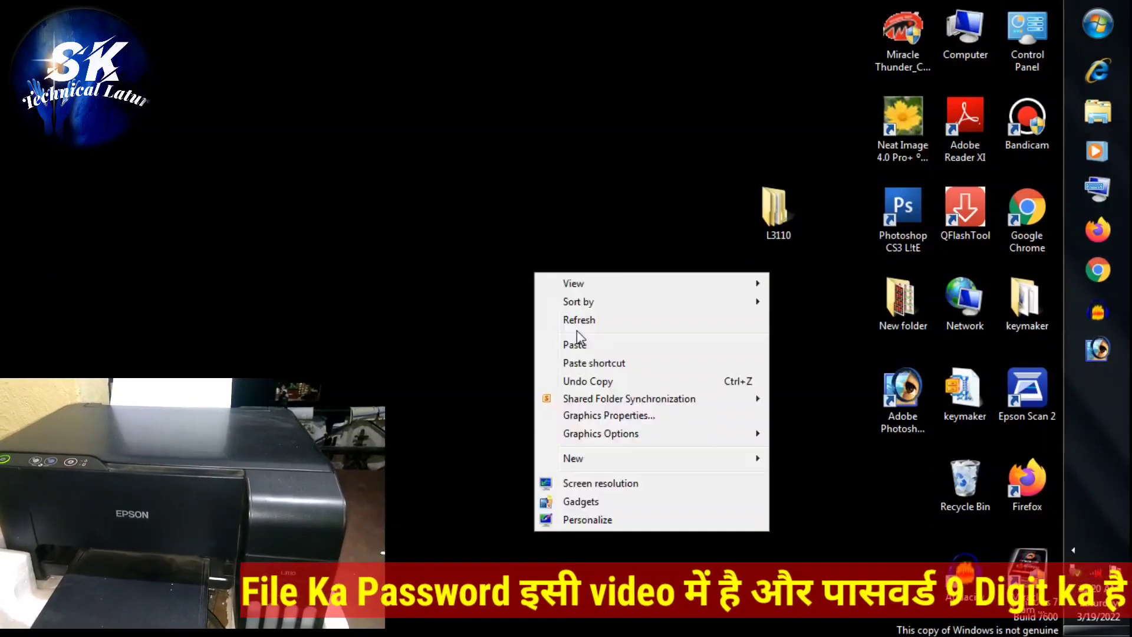
left_click(571, 321)
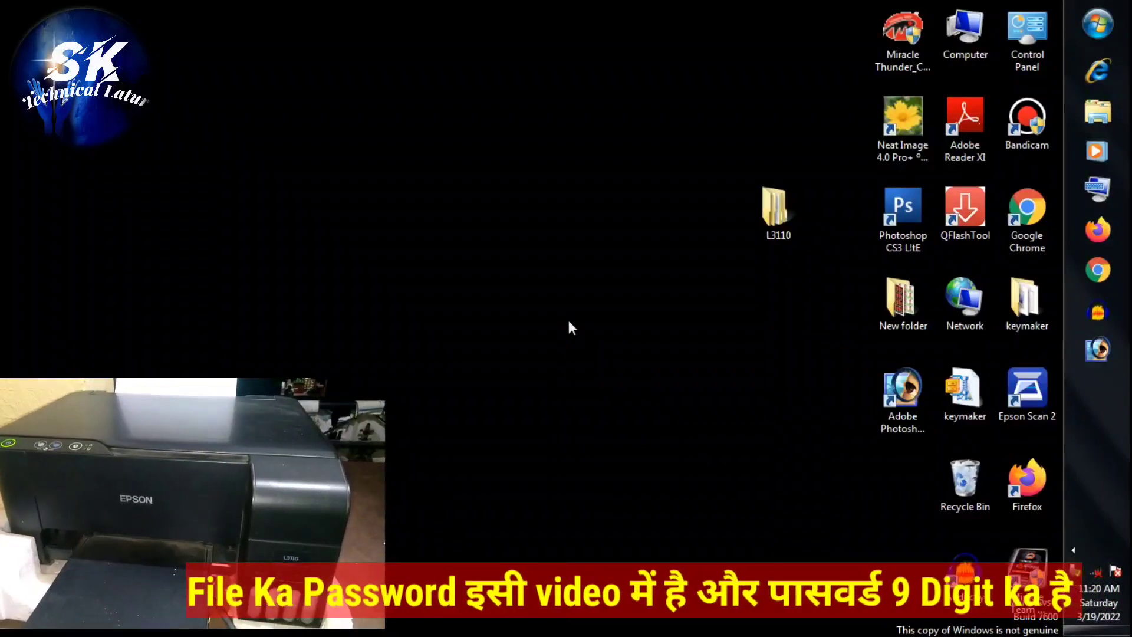
mouse_move(766, 224)
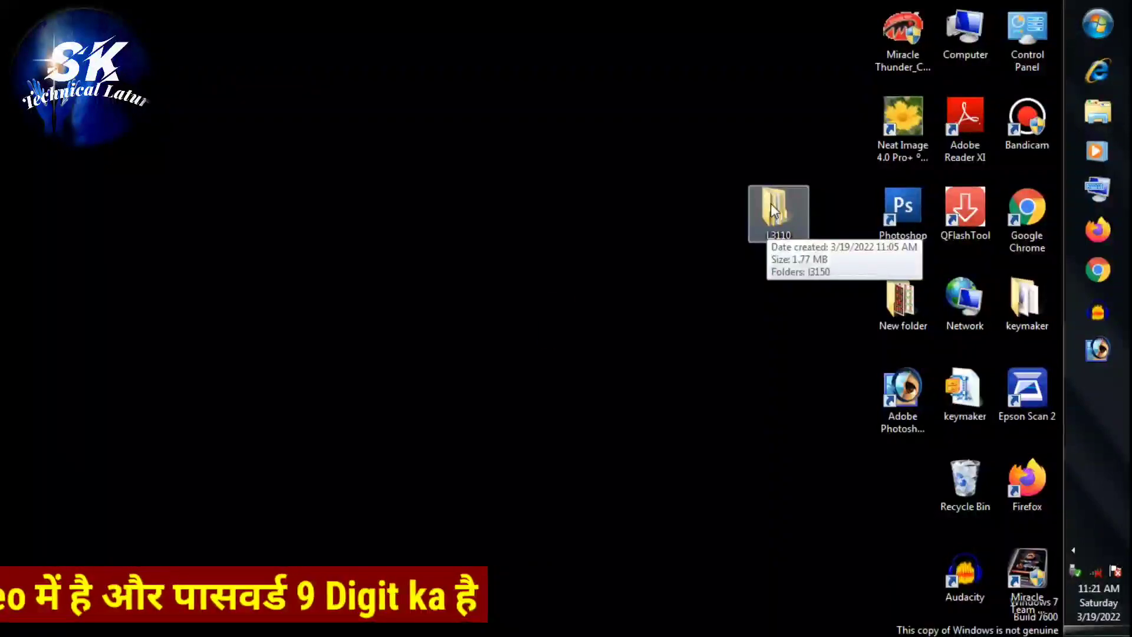
right_click(642, 352)
left_click(643, 353)
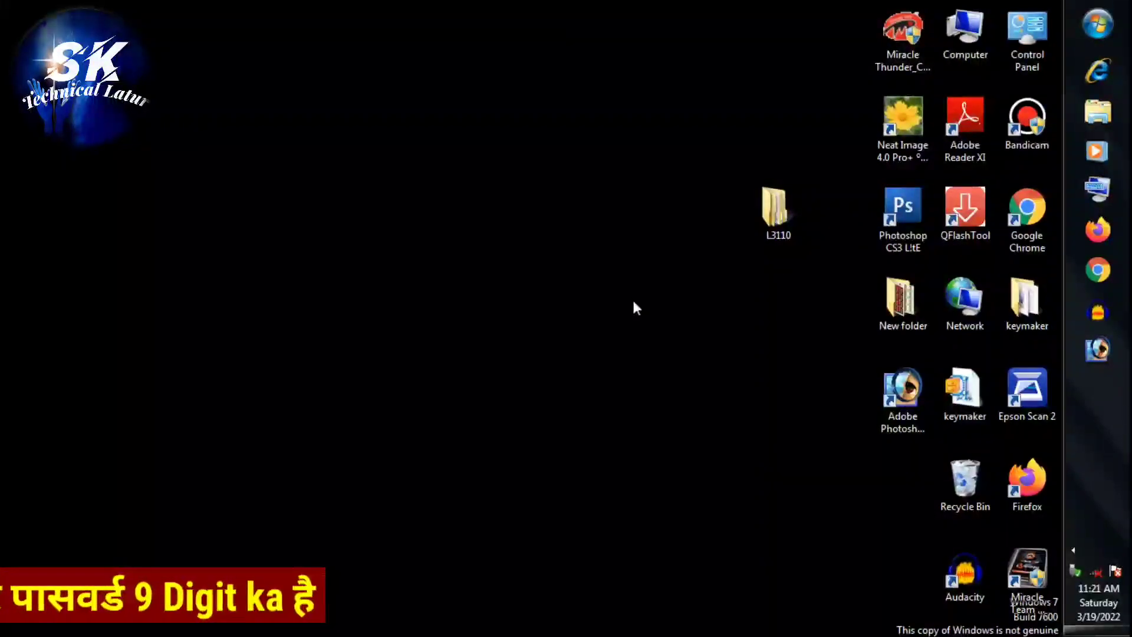
right_click(559, 195)
left_click(585, 246)
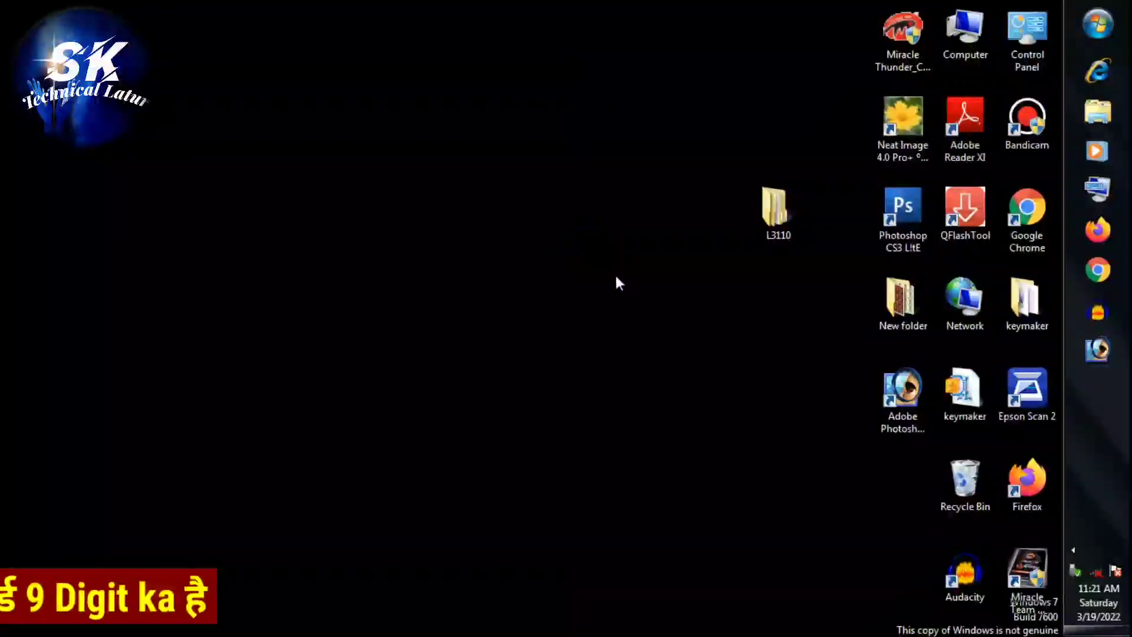
left_click_drag(774, 212, 765, 98)
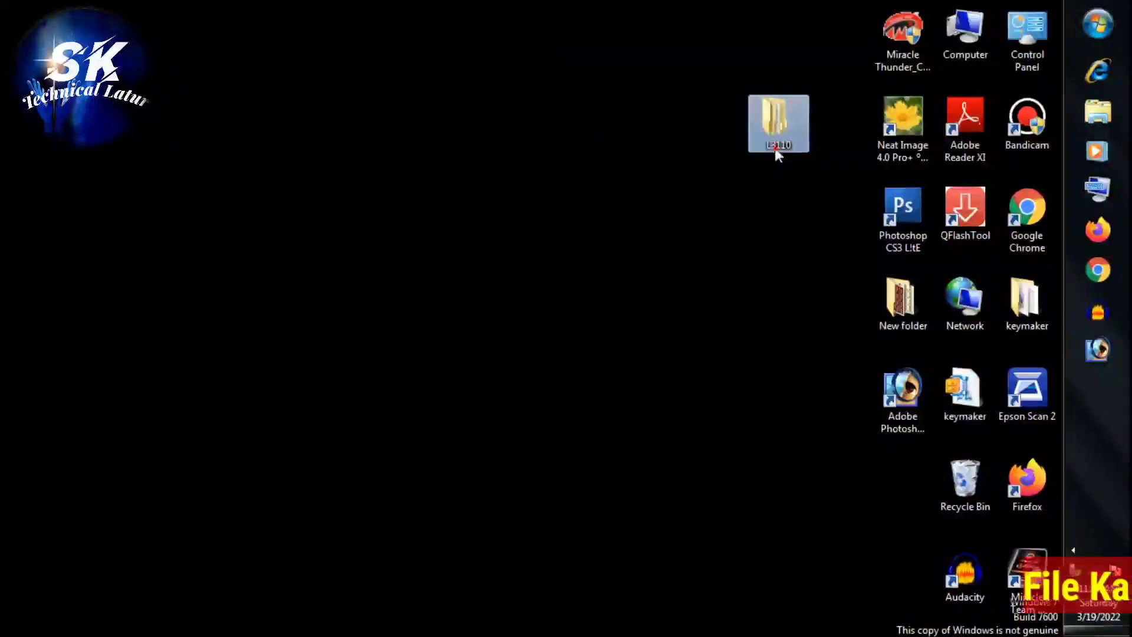
left_click_drag(775, 151, 713, 238)
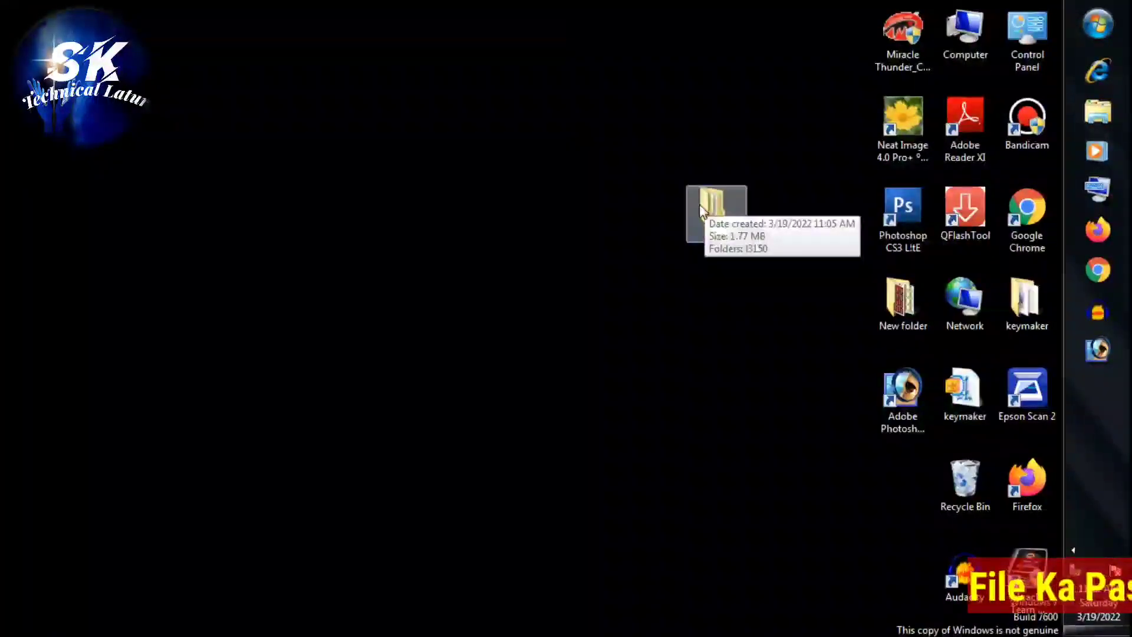
Open the L3110 folder on the desktop, go into its l3150 subfolder and refresh the file listing
left_click(714, 226)
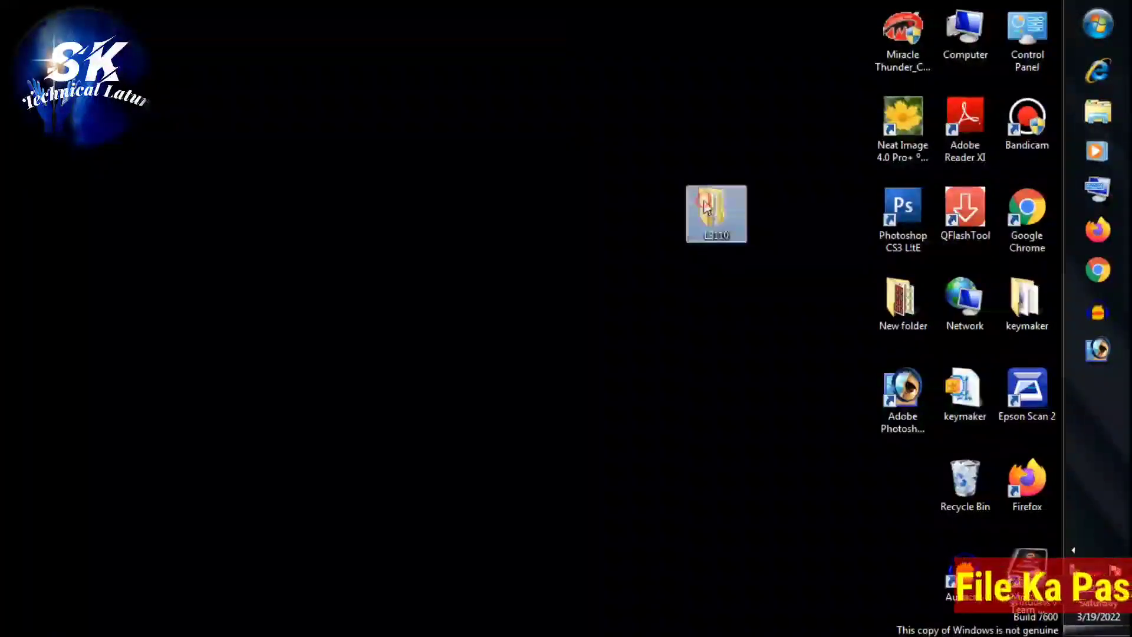
double_click(718, 234)
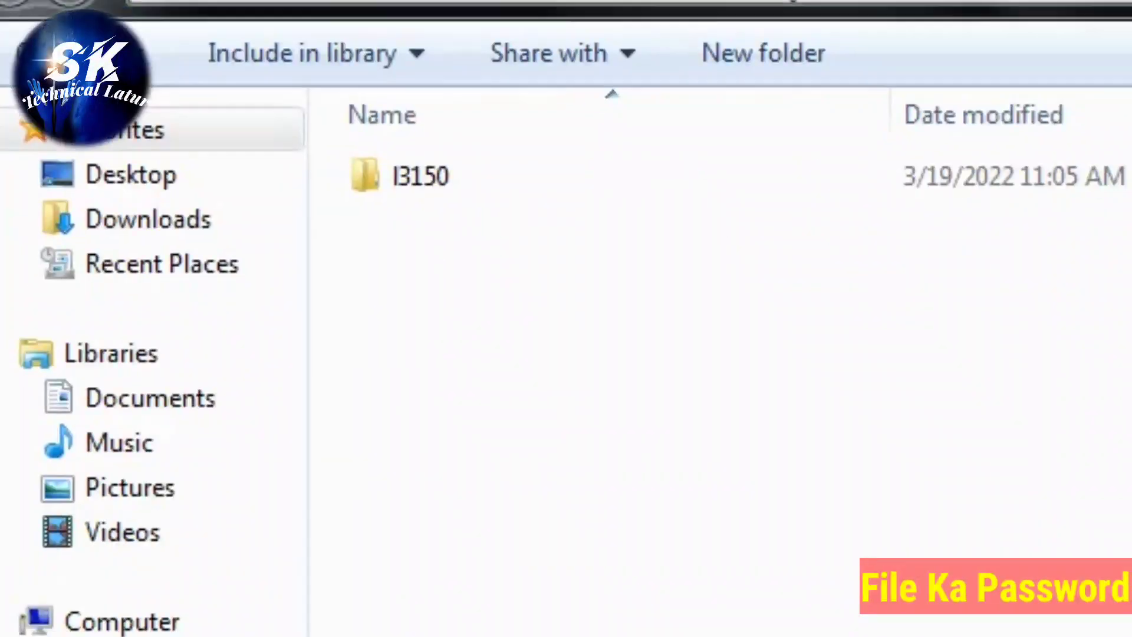
double_click(520, 174)
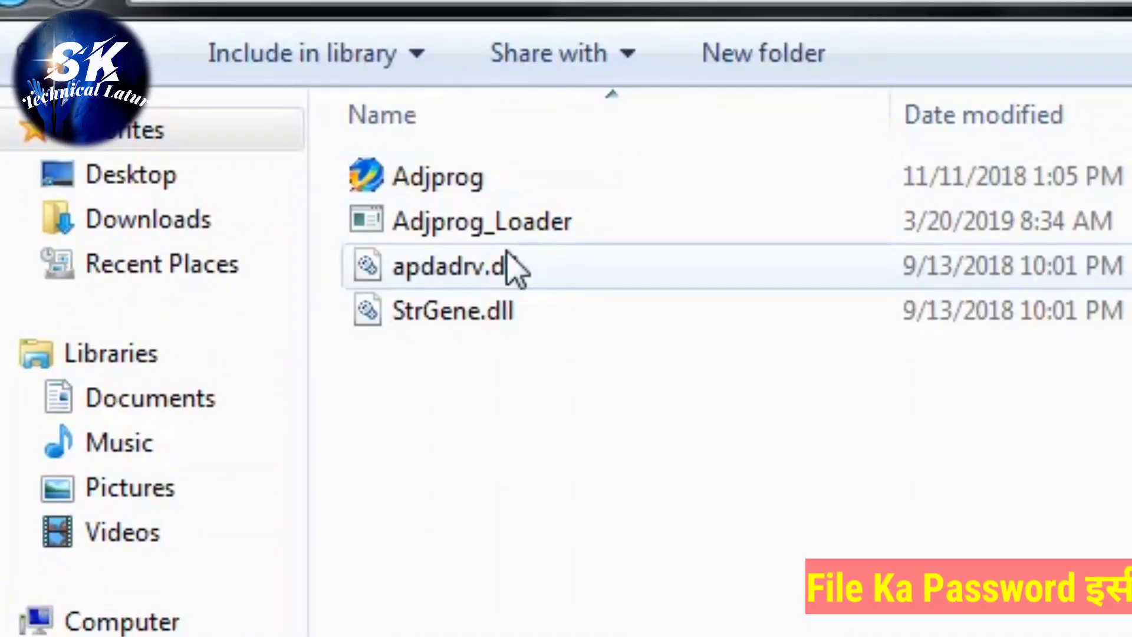
right_click(633, 450)
left_click(620, 481)
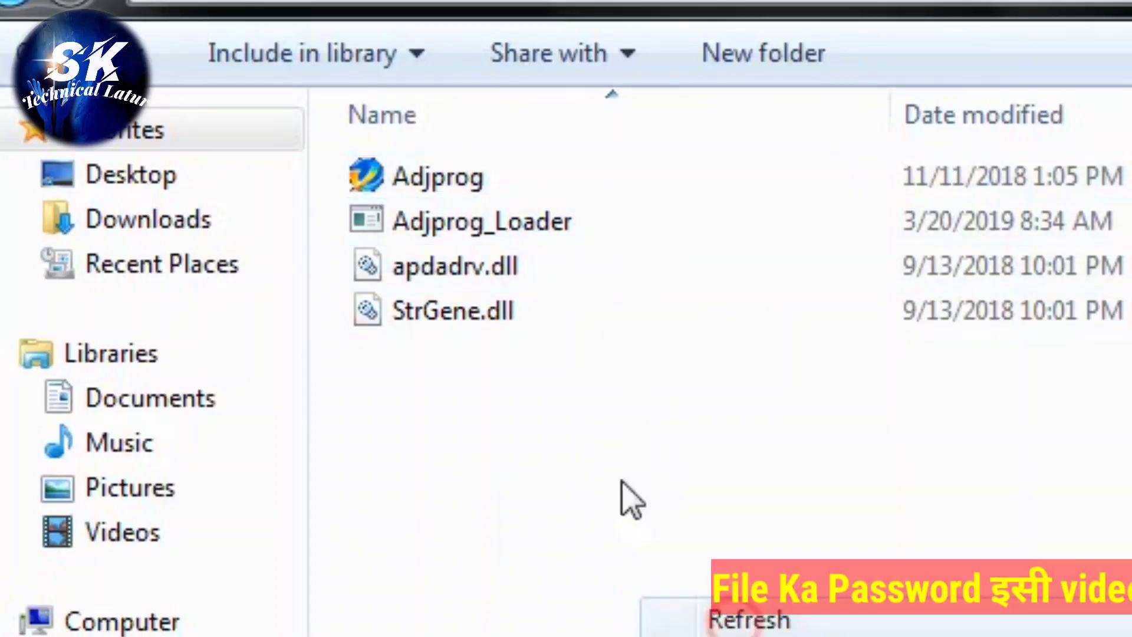
Launch Adjprog_Loader from the l3150 folder and accept the L3150 registration notice to reach the Epson Adjustment Program
left_click(547, 224)
right_click(516, 218)
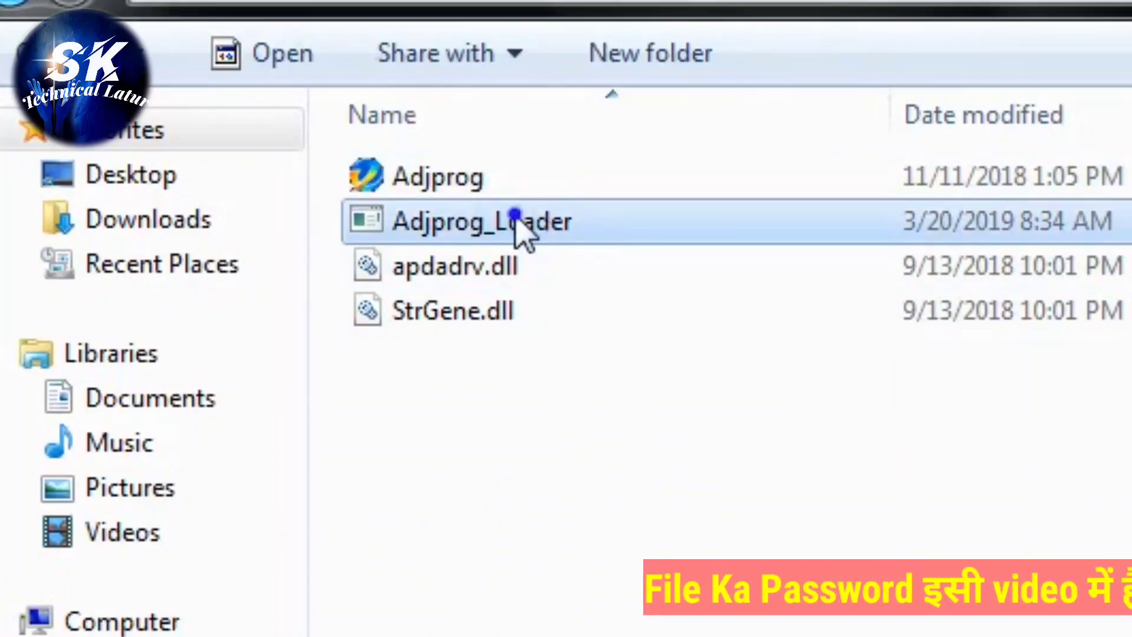
left_click(624, 290)
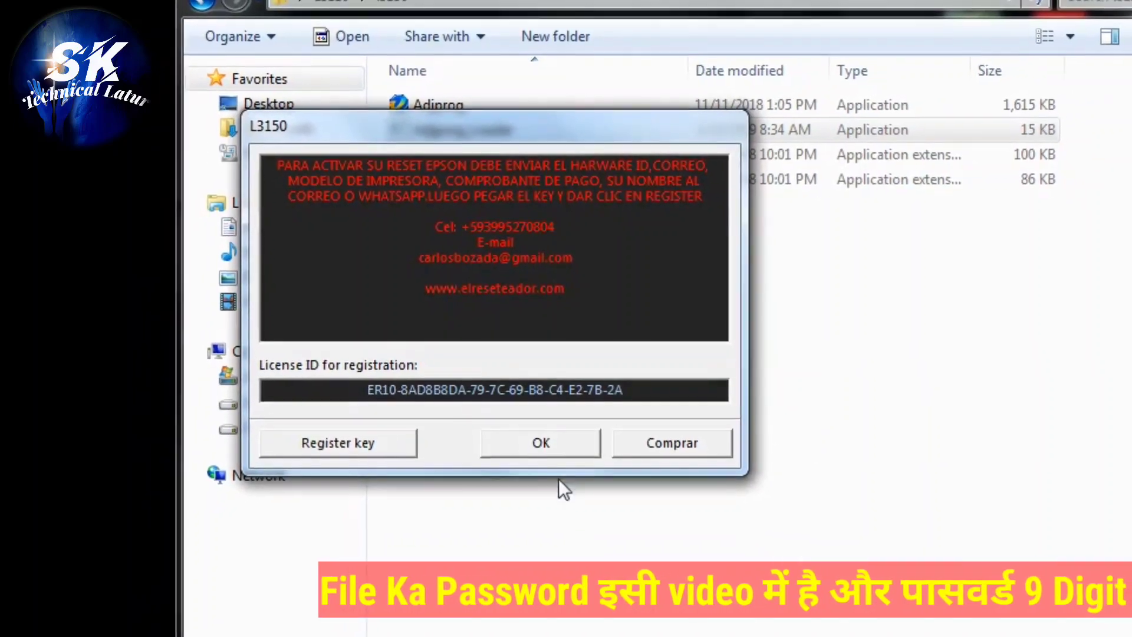
left_click(540, 443)
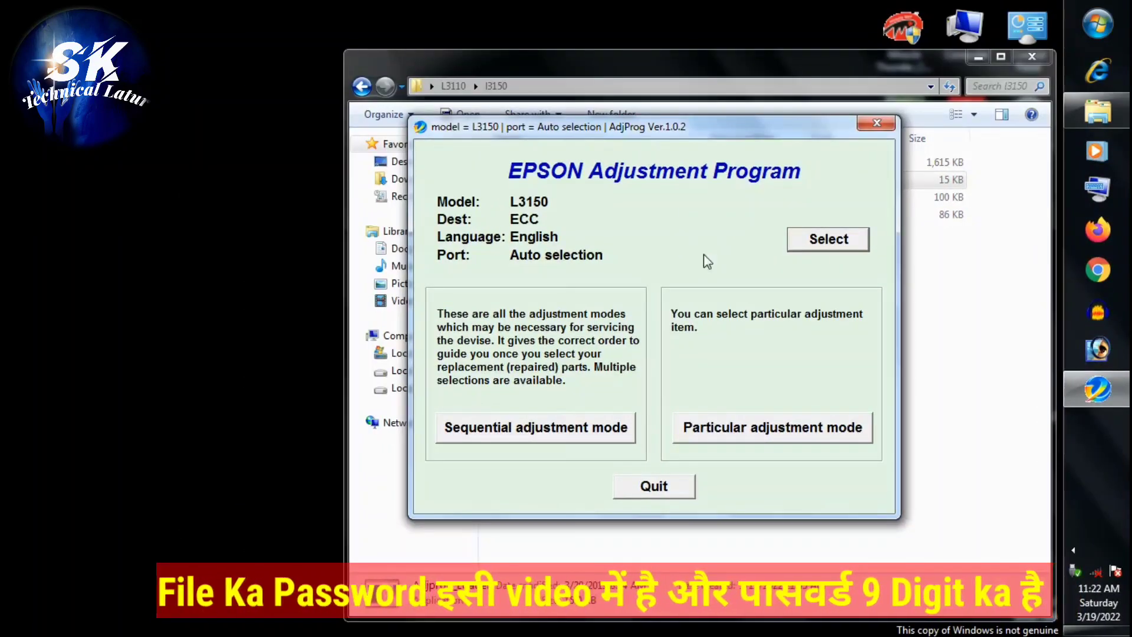
left_click_drag(637, 125, 658, 121)
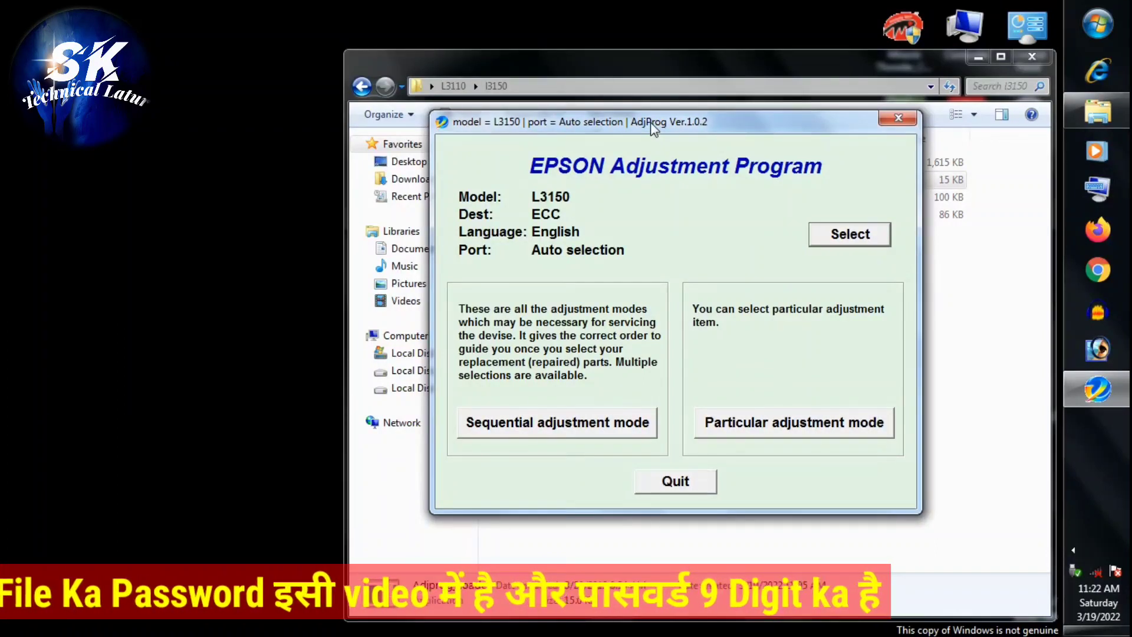
left_click_drag(653, 128, 658, 126)
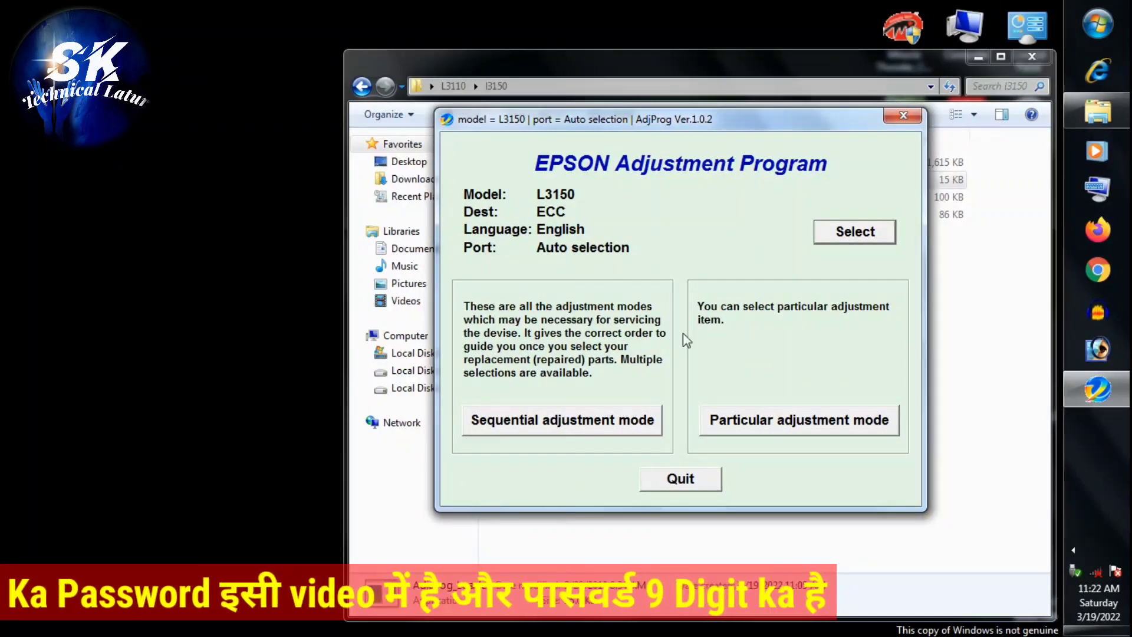
left_click(665, 121)
left_click_drag(665, 122, 667, 118)
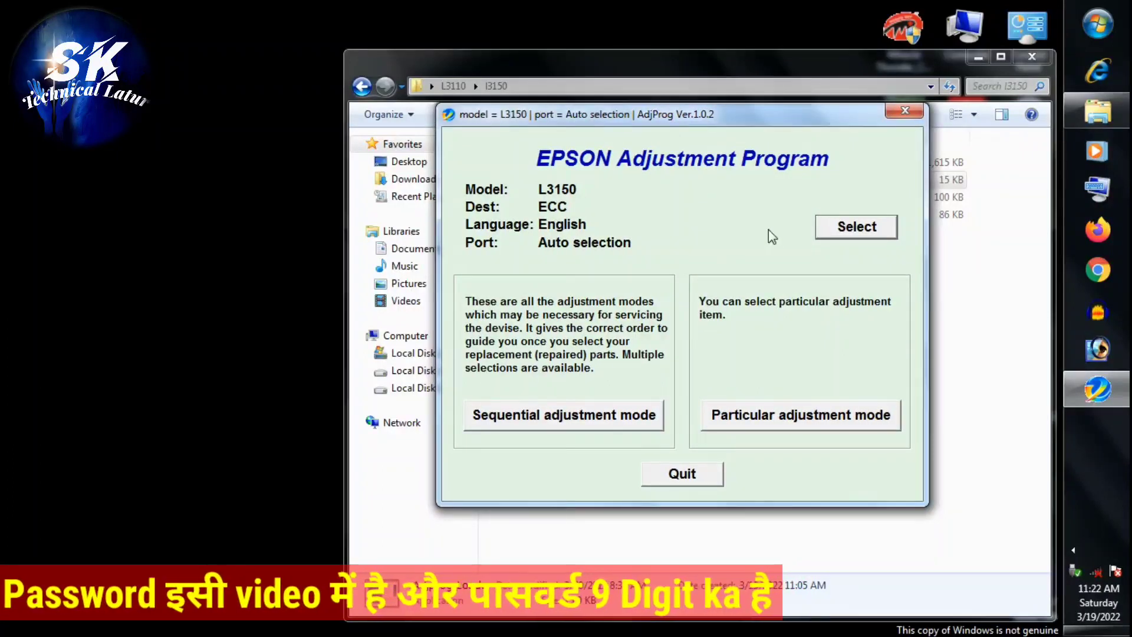
Set the adjustment program's port to USB001 (L3110 Series) and confirm the selection
left_click(856, 232)
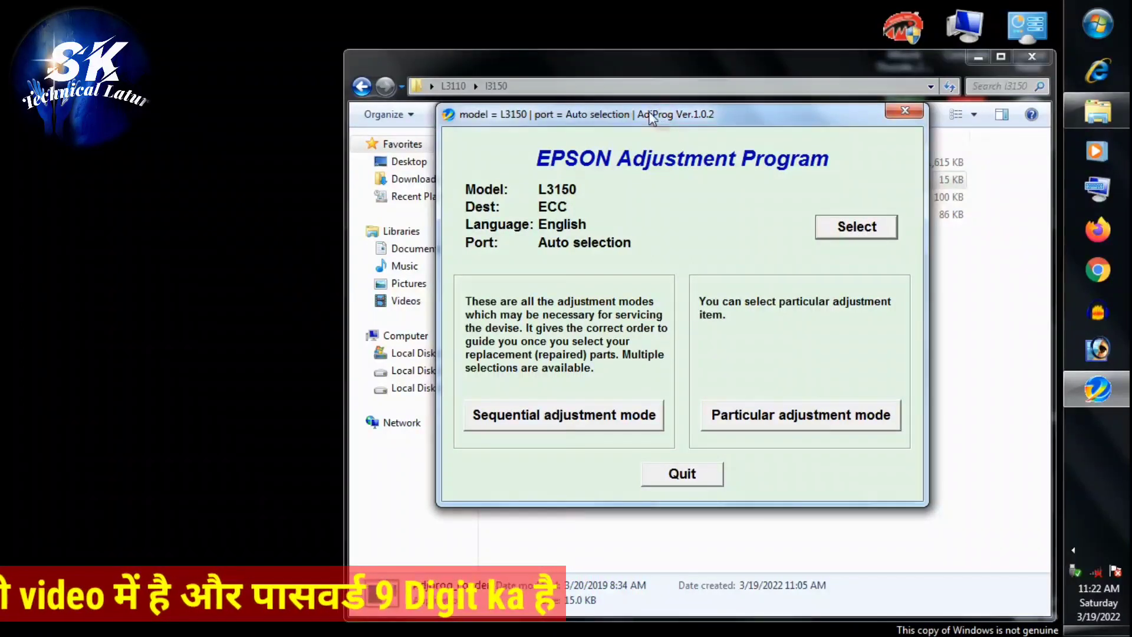
left_click(680, 168)
left_click_drag(680, 169, 659, 147)
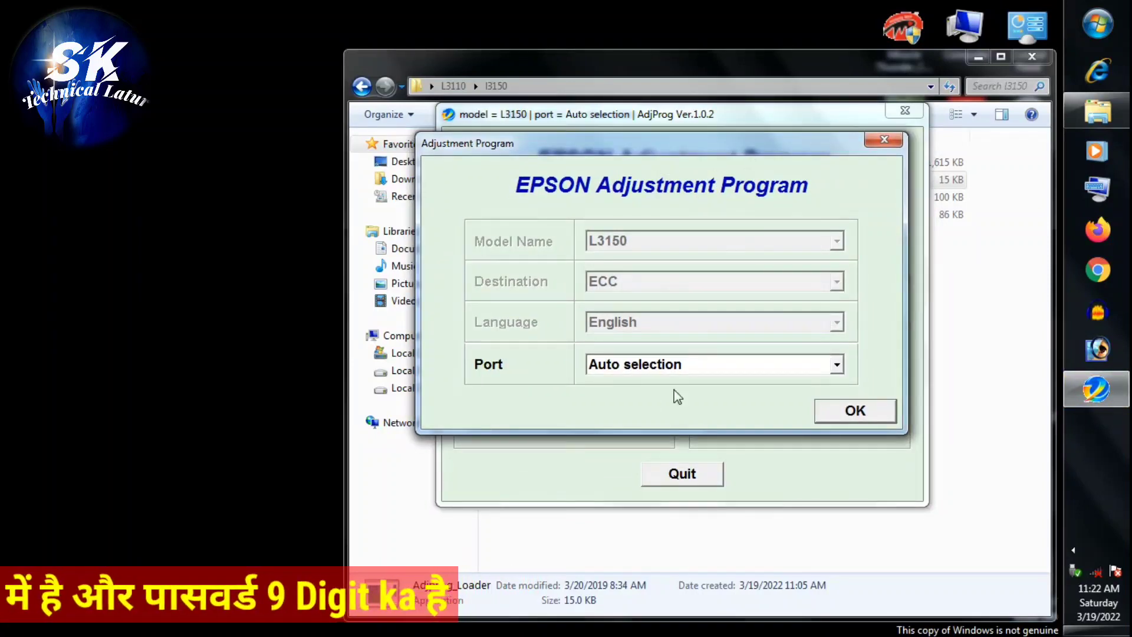
left_click(823, 369)
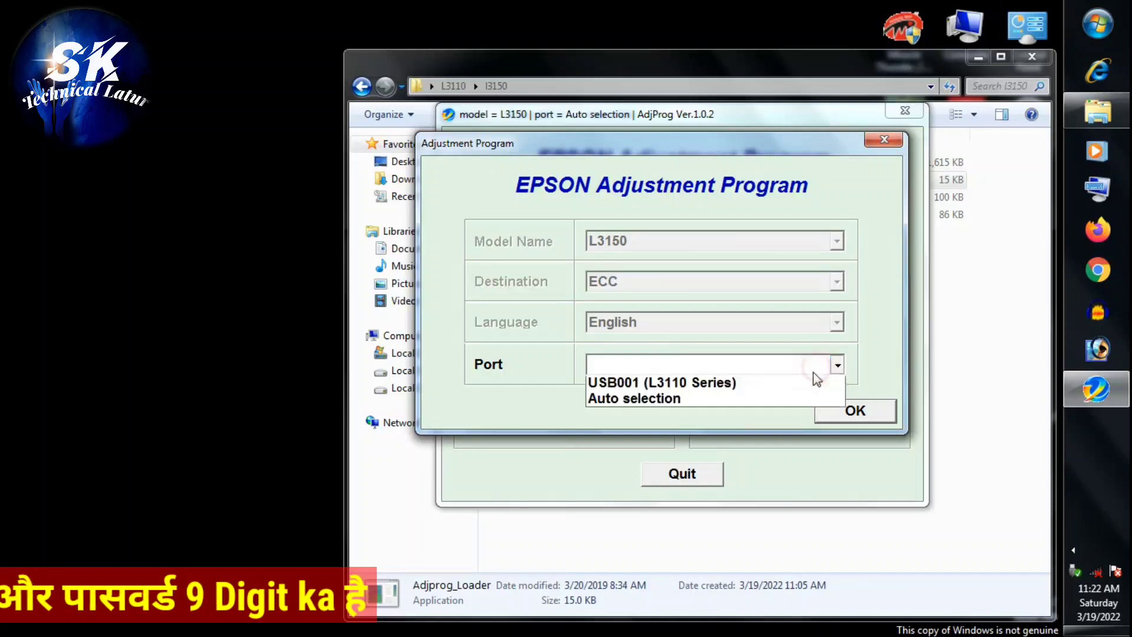
left_click(746, 386)
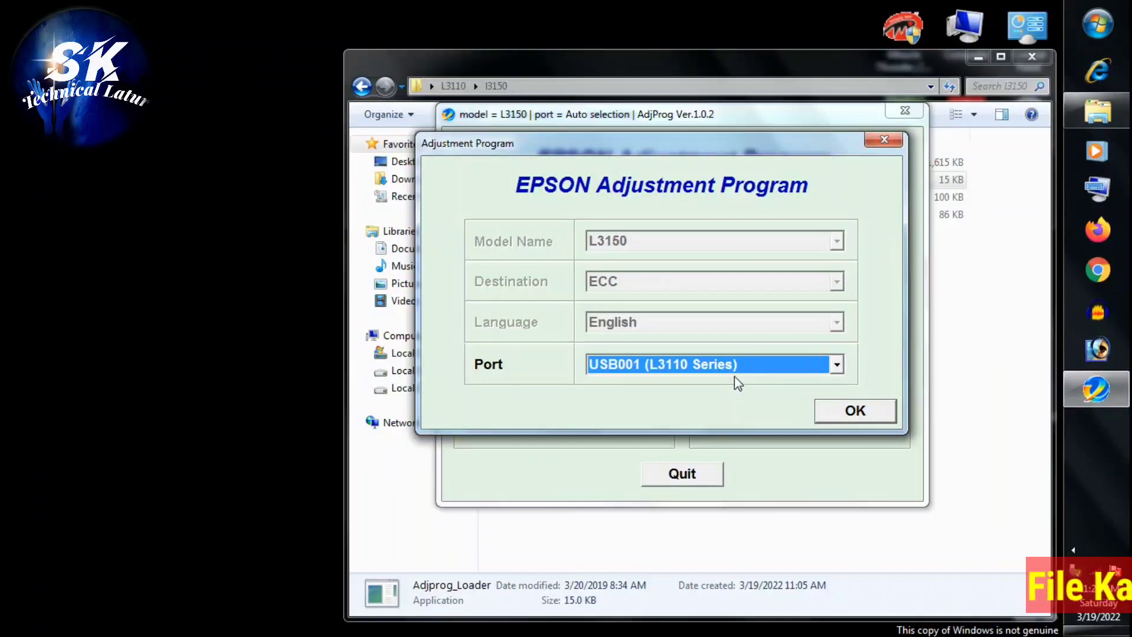
left_click(852, 412)
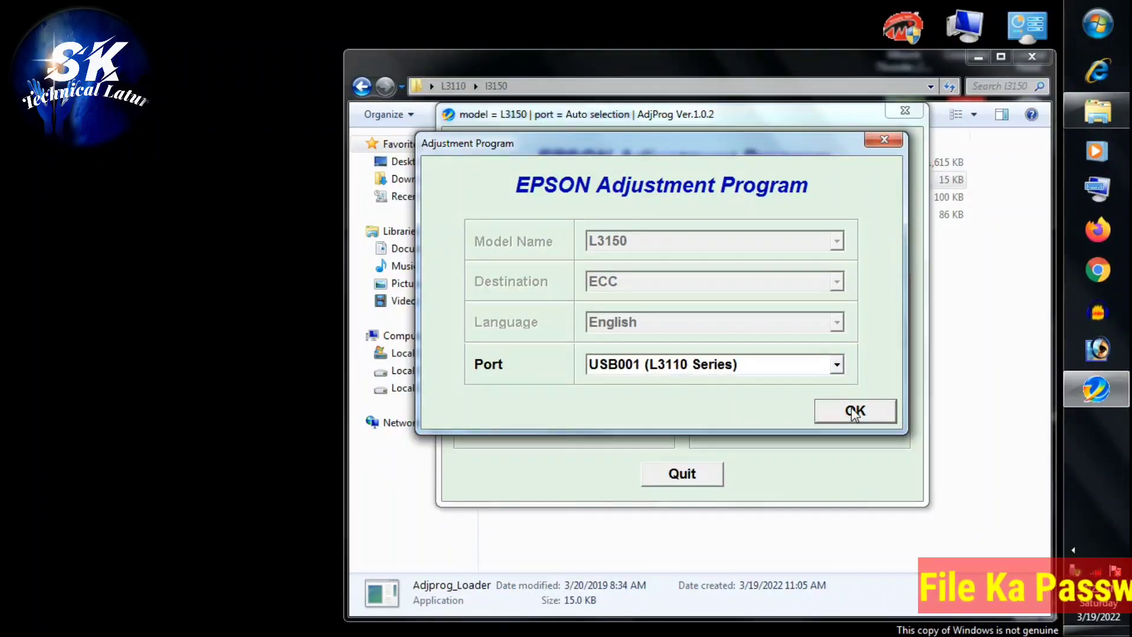
left_click(853, 412)
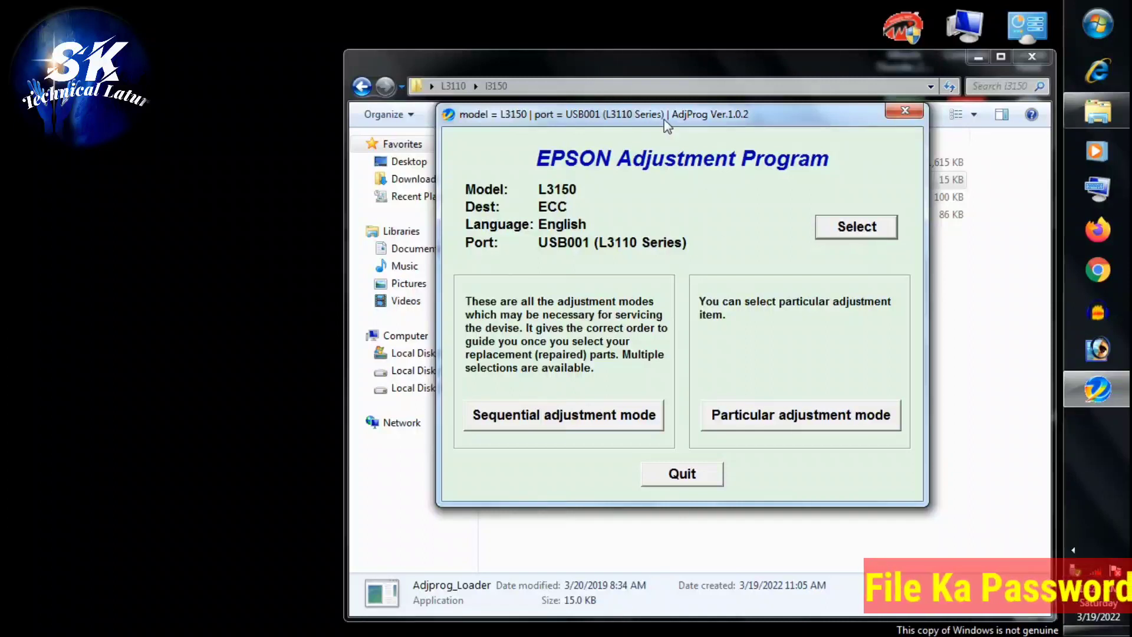
Enter Particular adjustment mode and open the Head cleaning function from the Maintenance group
left_click(773, 423)
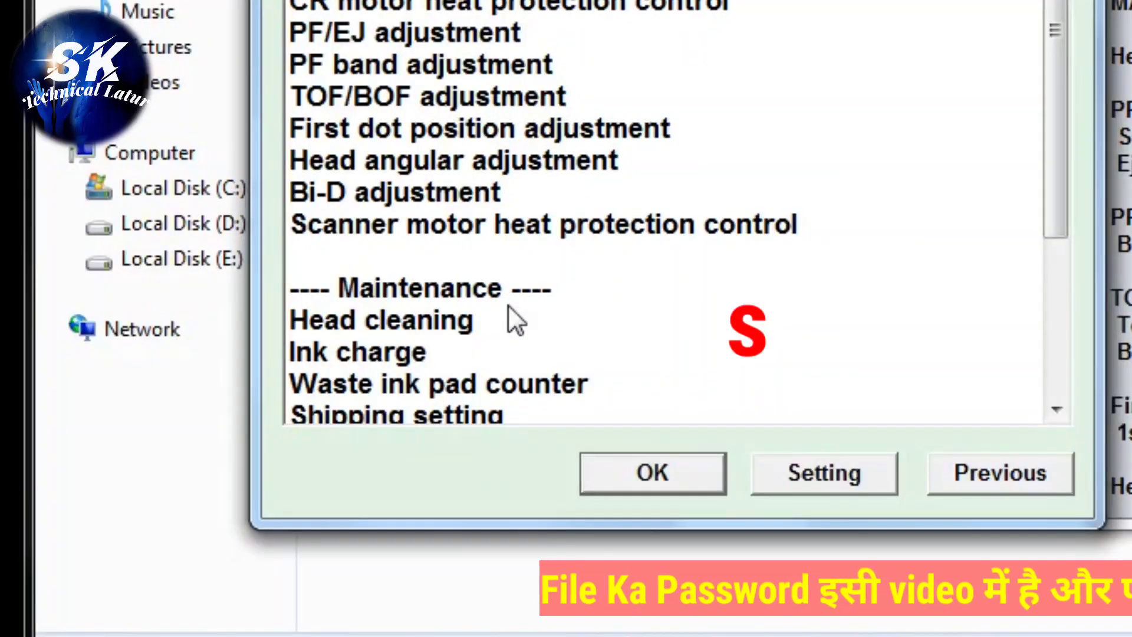
left_click(358, 327)
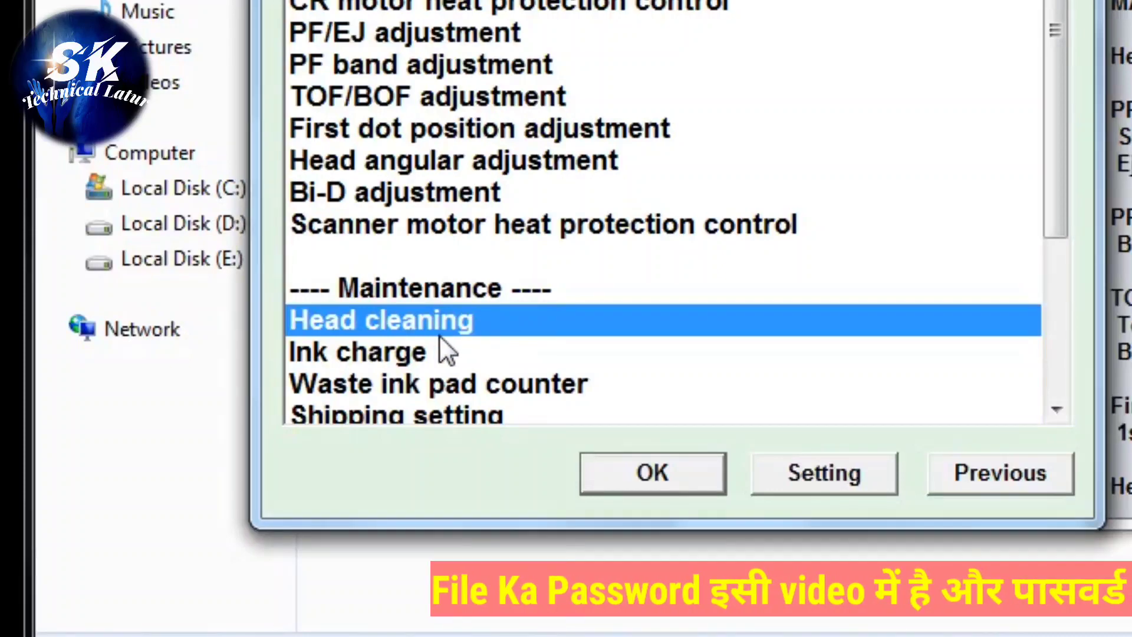
left_click(653, 474)
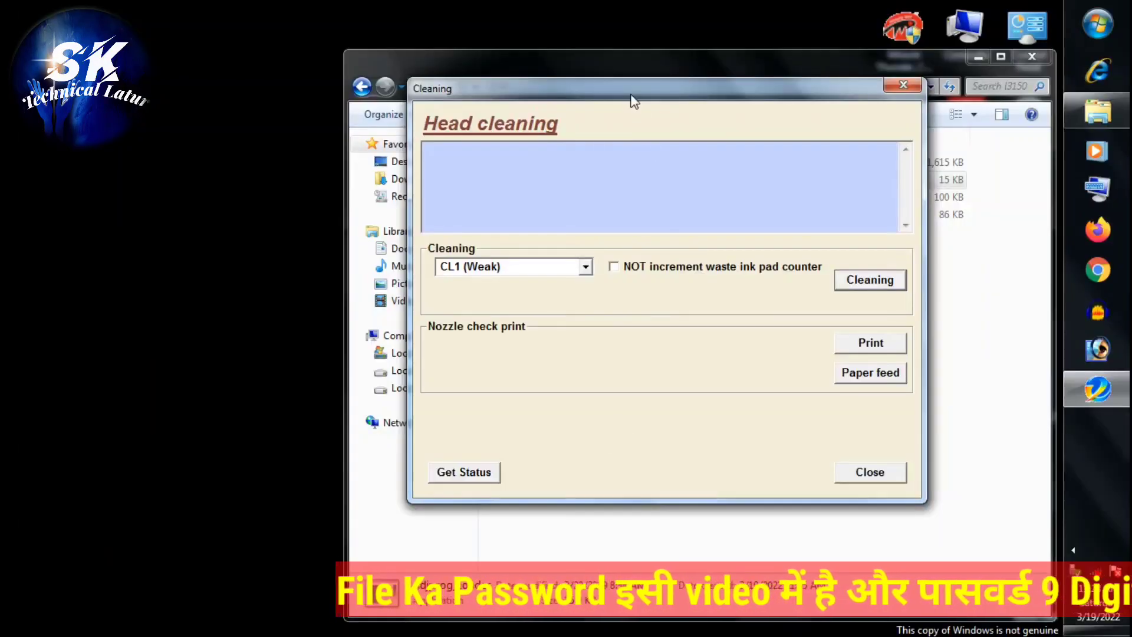
Run the print head cleaning at level CL1 (Weak) and acknowledge its completion
left_click_drag(631, 95, 643, 92)
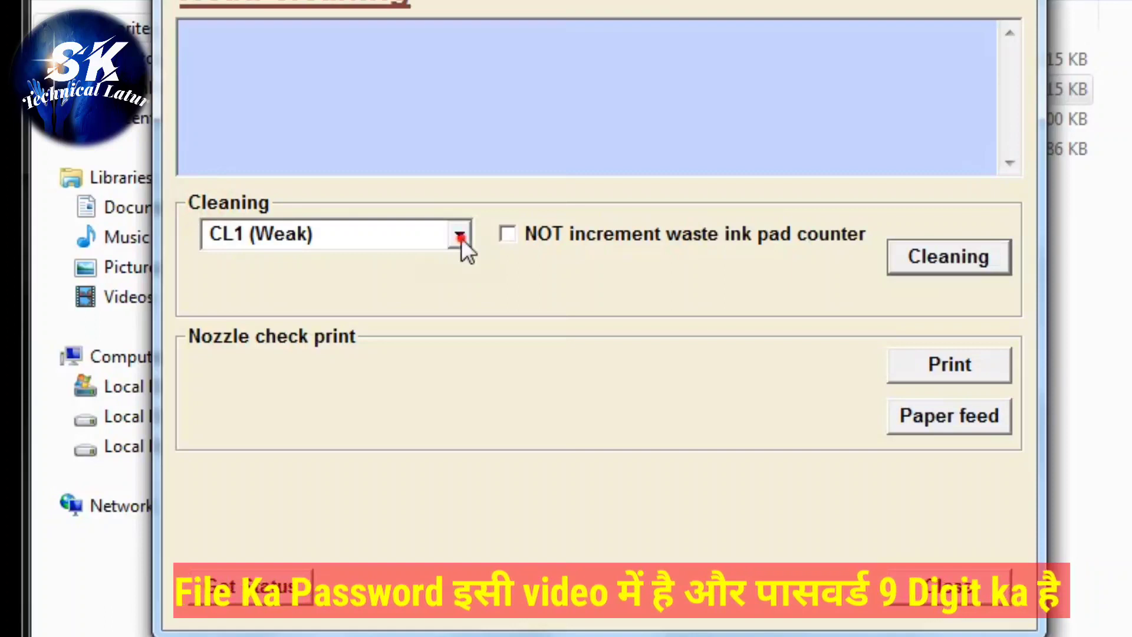
left_click(459, 237)
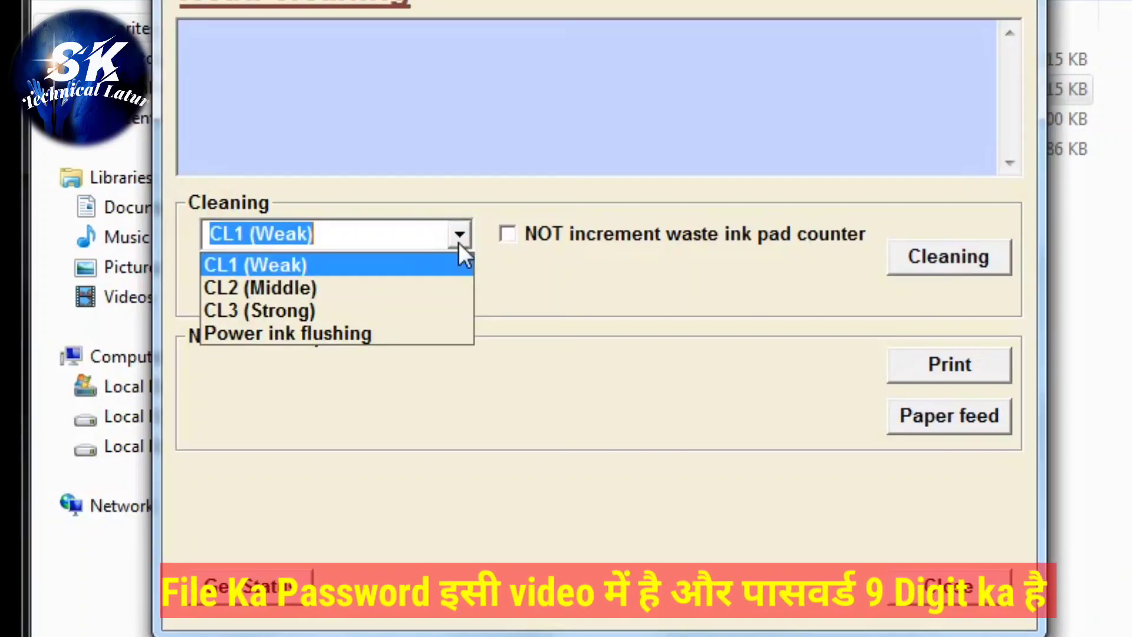
left_click(306, 264)
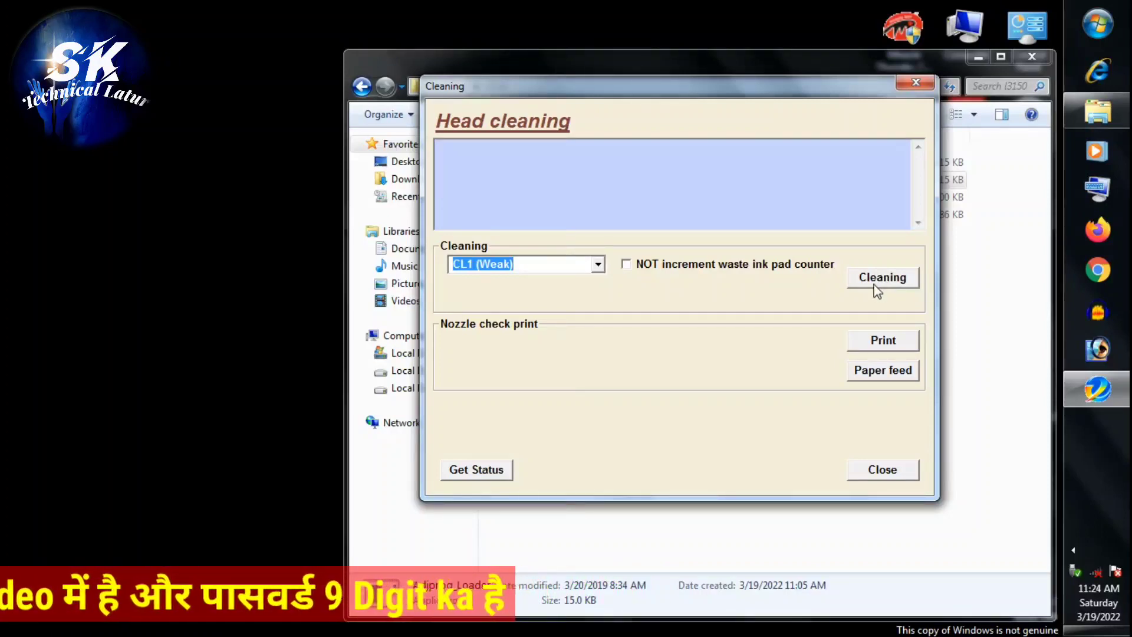
left_click(875, 287)
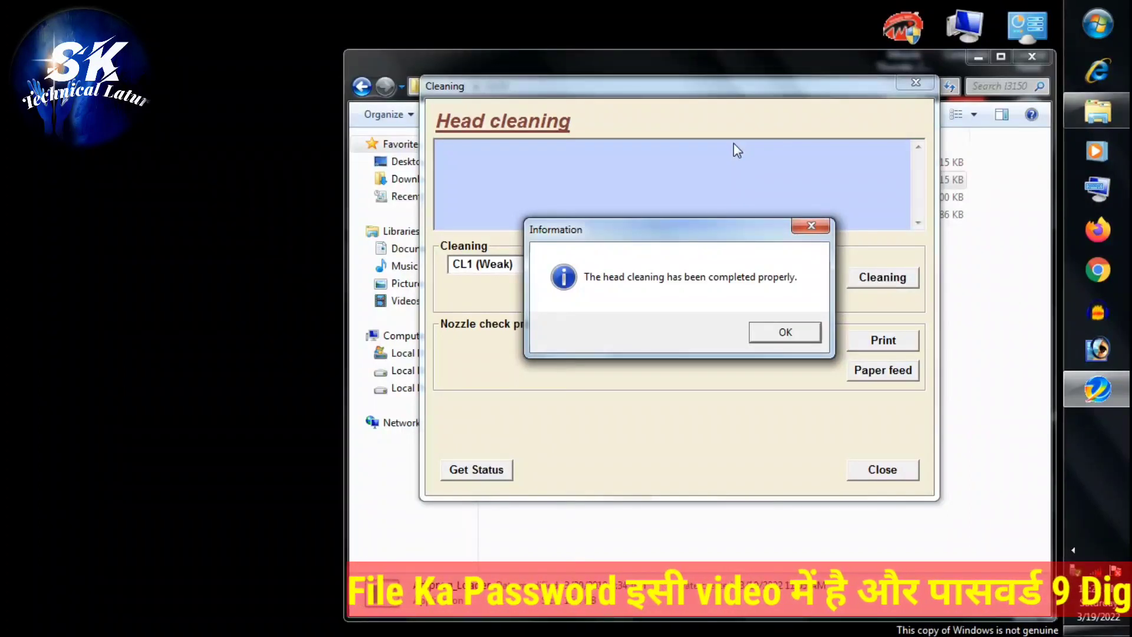
left_click(801, 329)
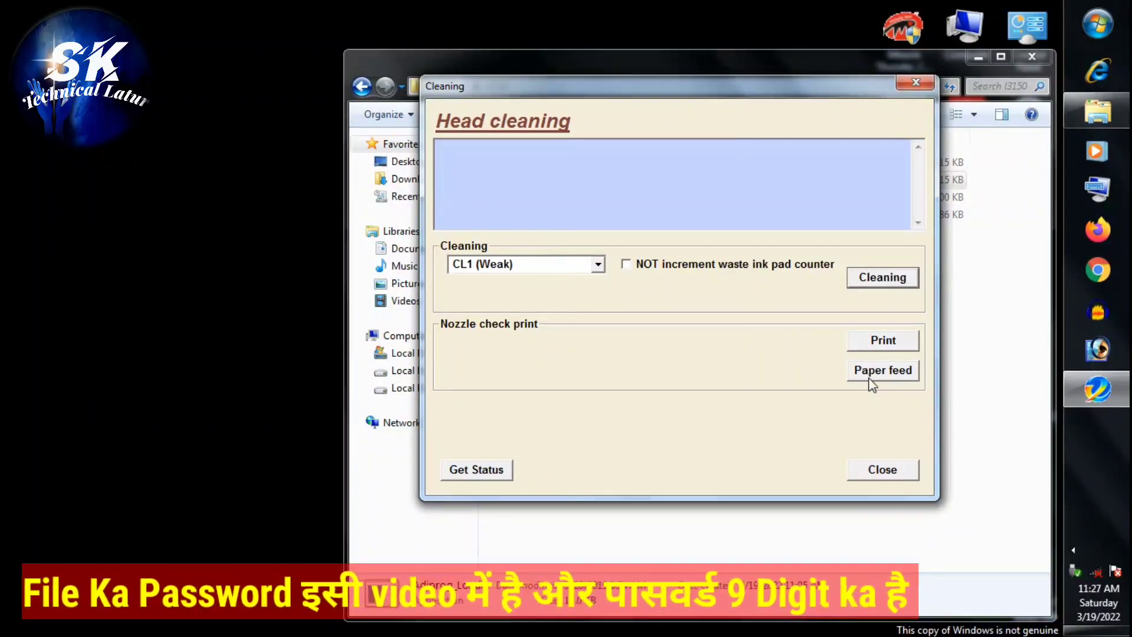
Close the Head cleaning dialog, exit the Epson Adjustment Program and close the l3150 folder window
left_click(884, 466)
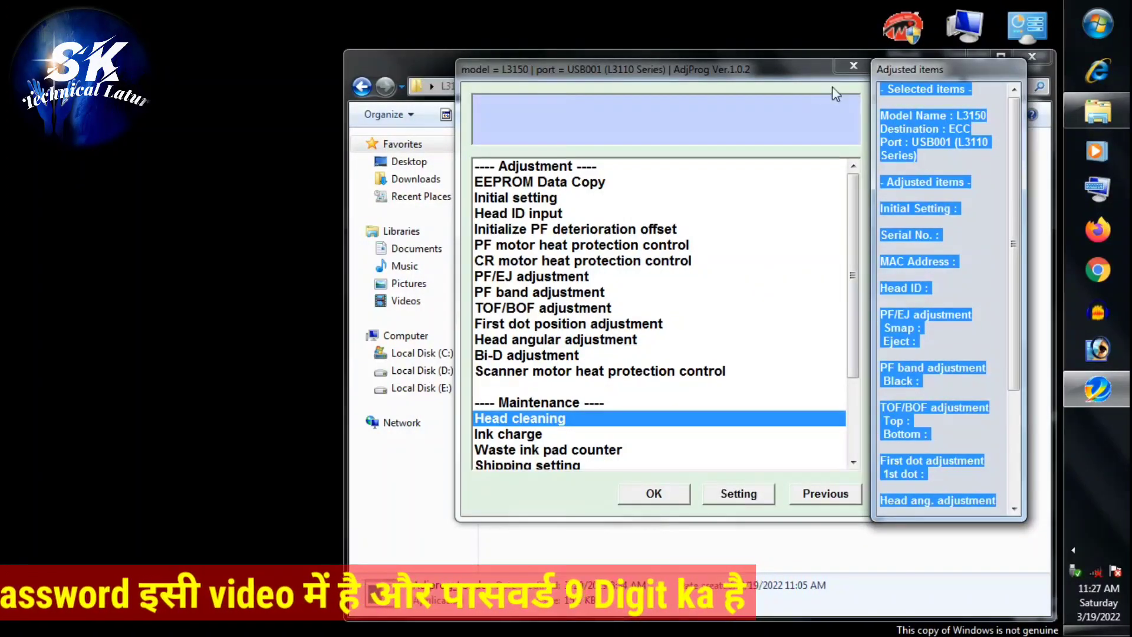
left_click(856, 68)
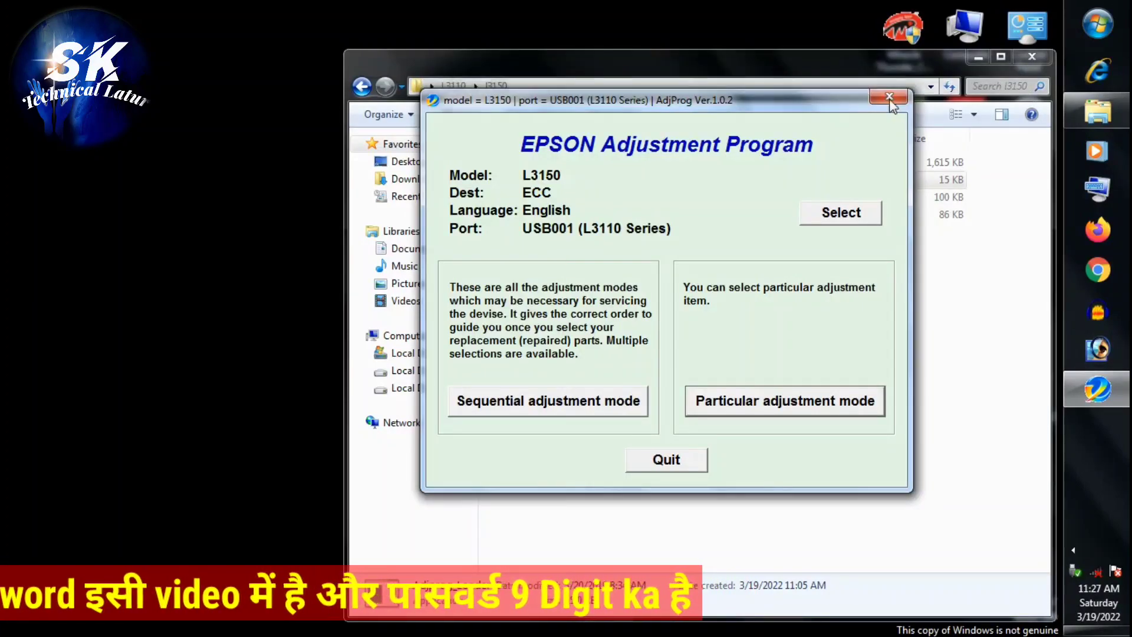
left_click(892, 99)
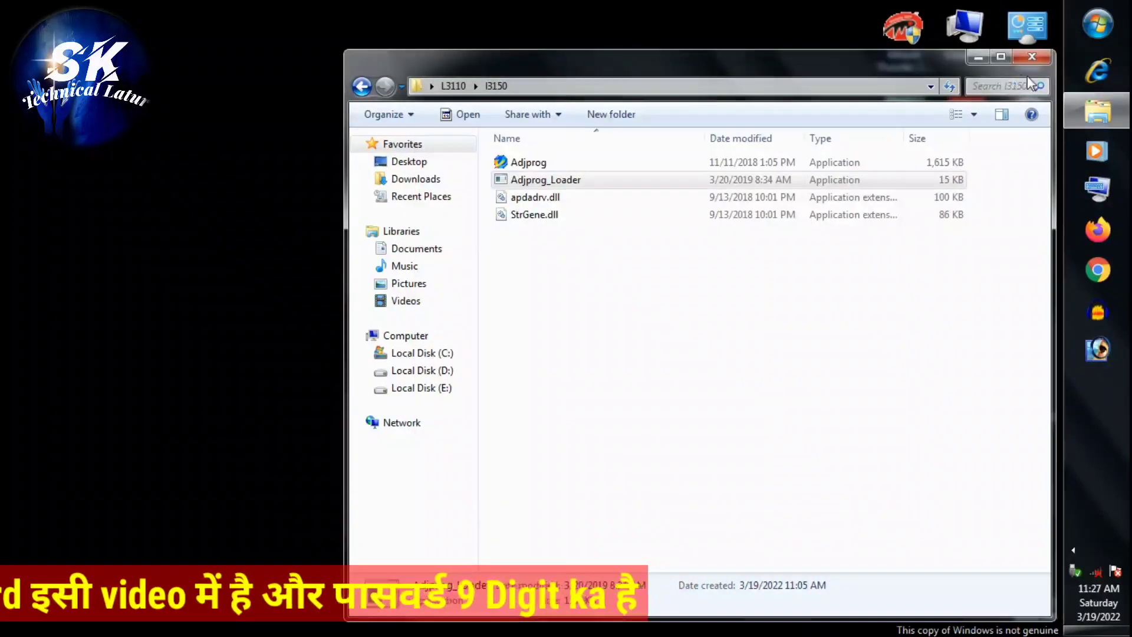
left_click(1032, 57)
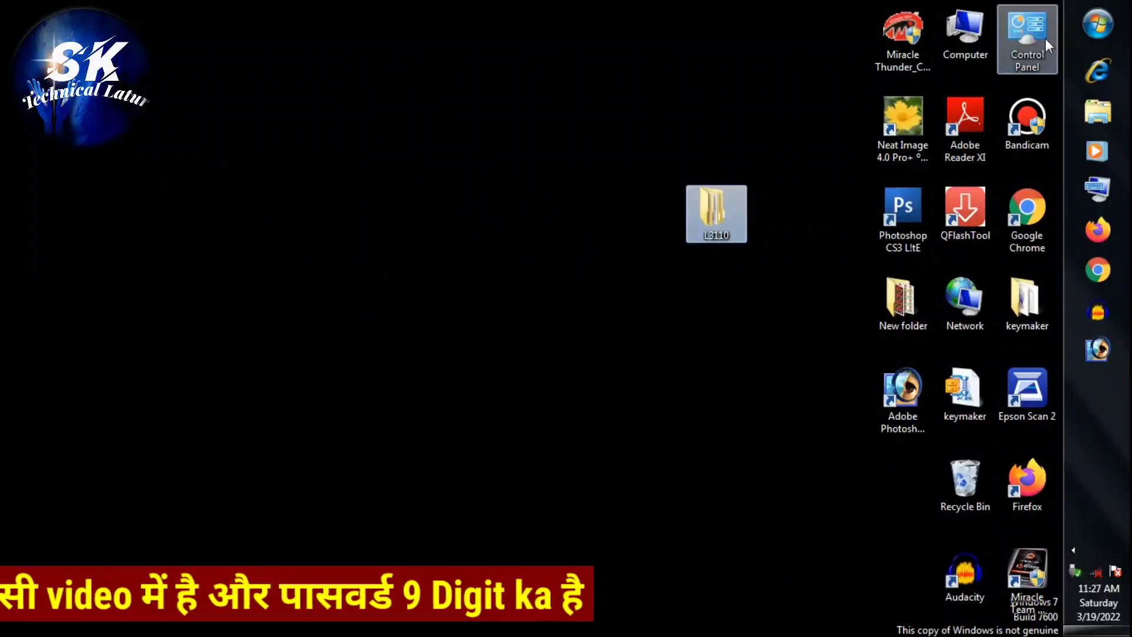
Open the Windows Control Panel from the desktop and set its view to Category
double_click(1041, 38)
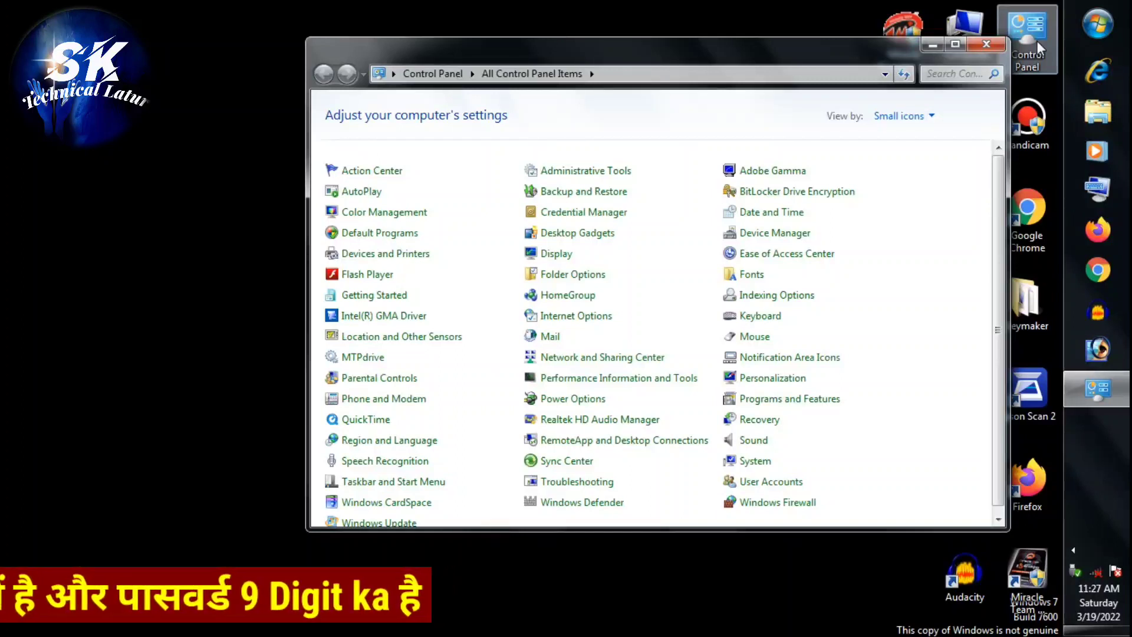
left_click(915, 115)
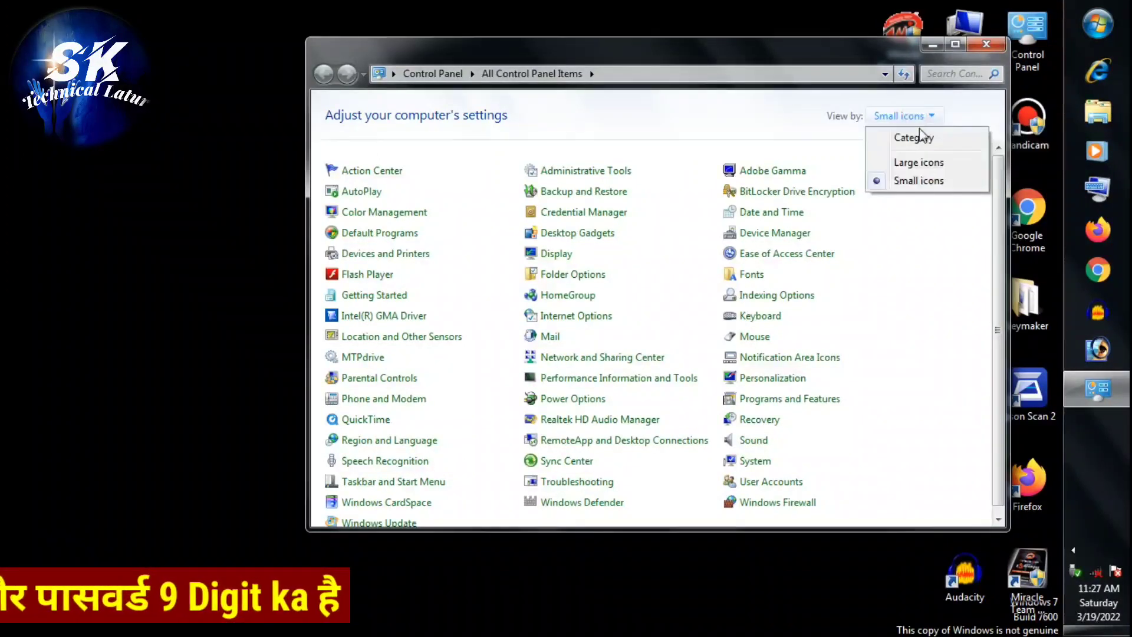
left_click(917, 162)
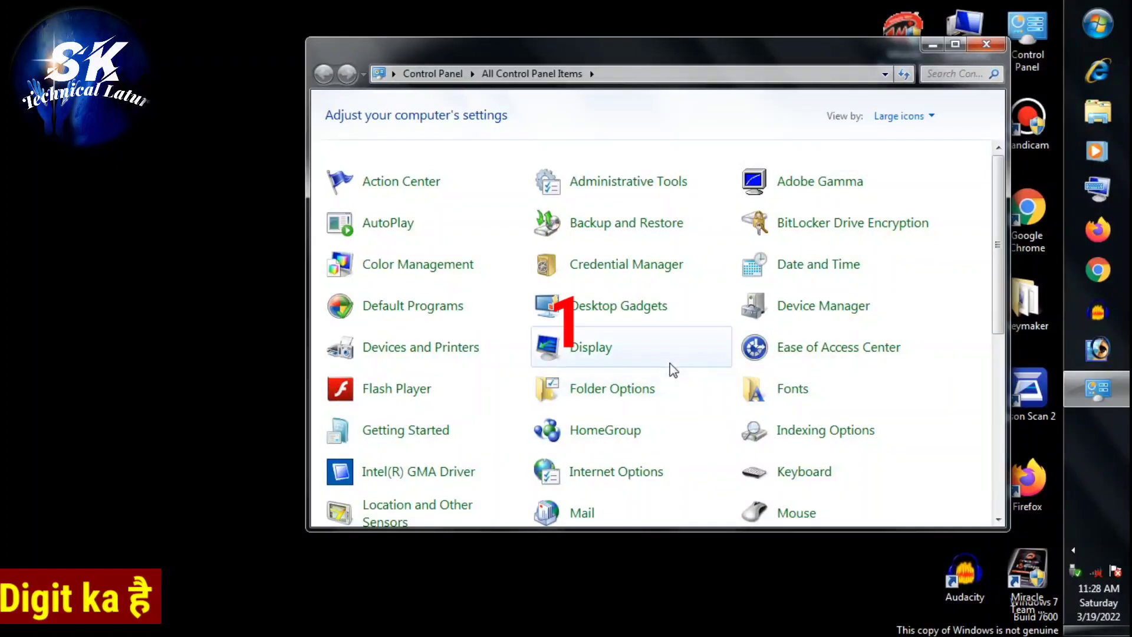
scroll(670, 369, "down", 5)
scroll(671, 366, "down", 3)
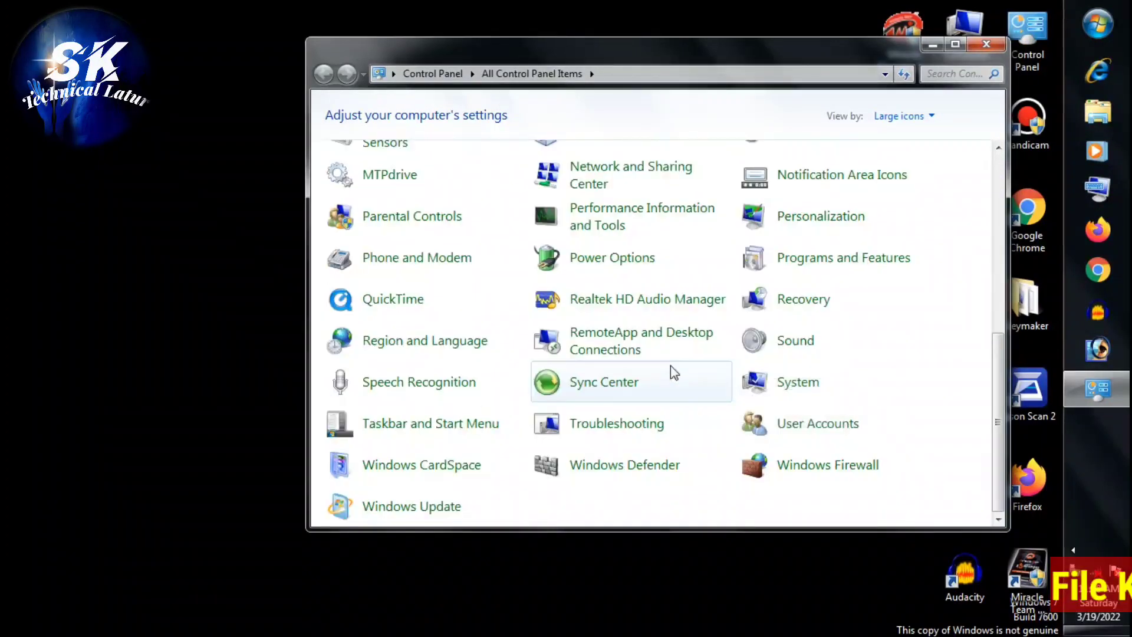
scroll(798, 329, "up", 8)
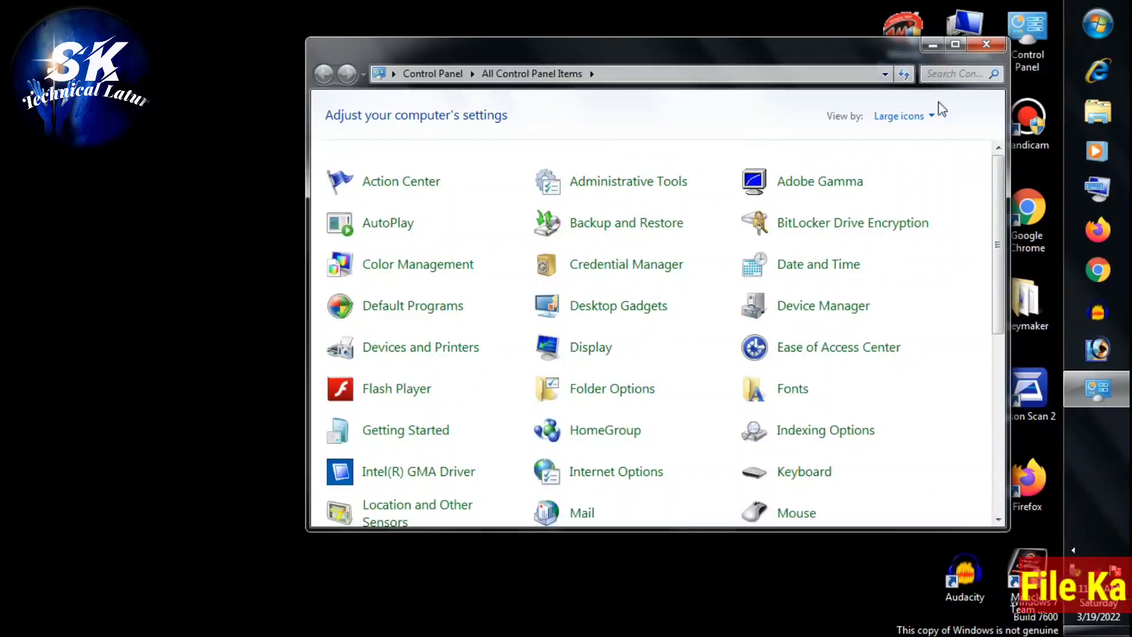
left_click(936, 118)
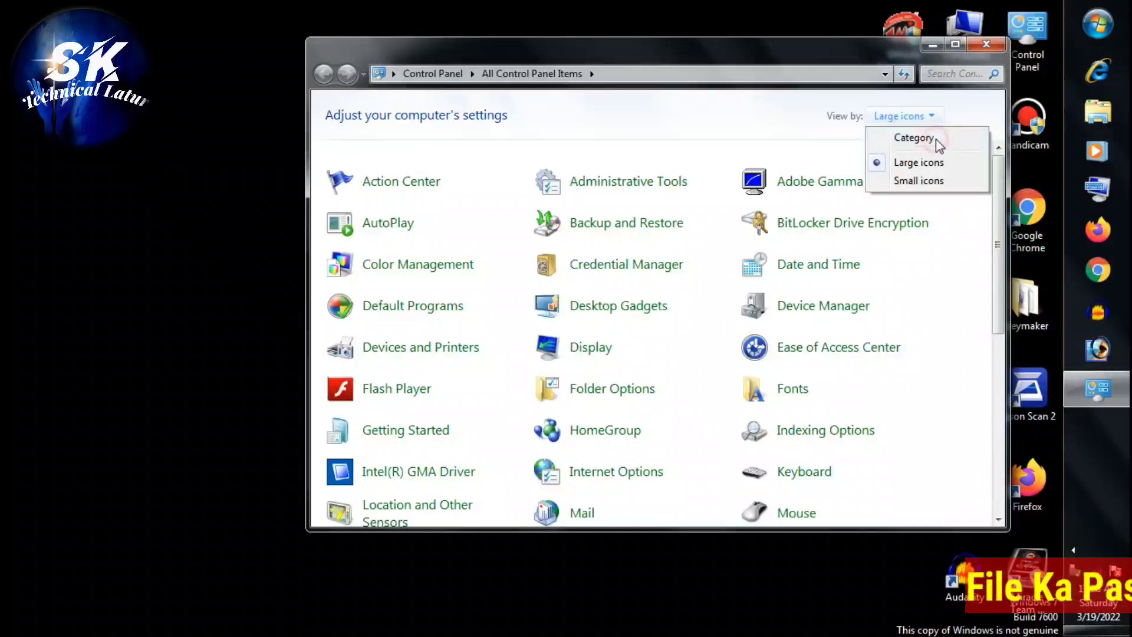
left_click(929, 139)
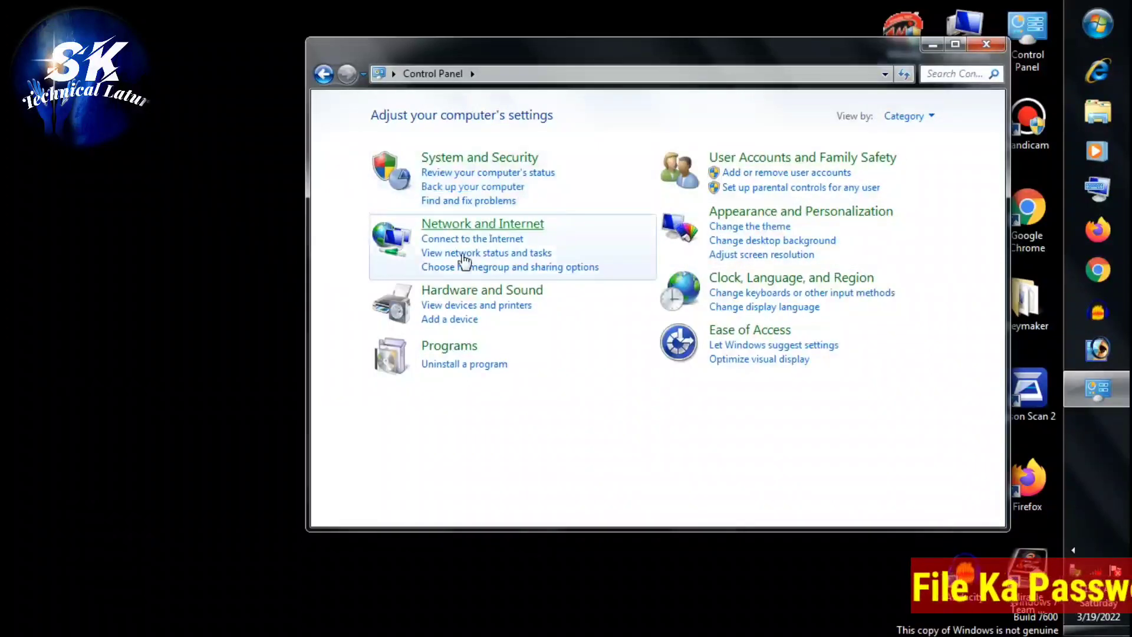
Open the printing preferences of EPSON L3110 Series (Copy 1) from Devices and Printers under Hardware and Sound
left_click(476, 295)
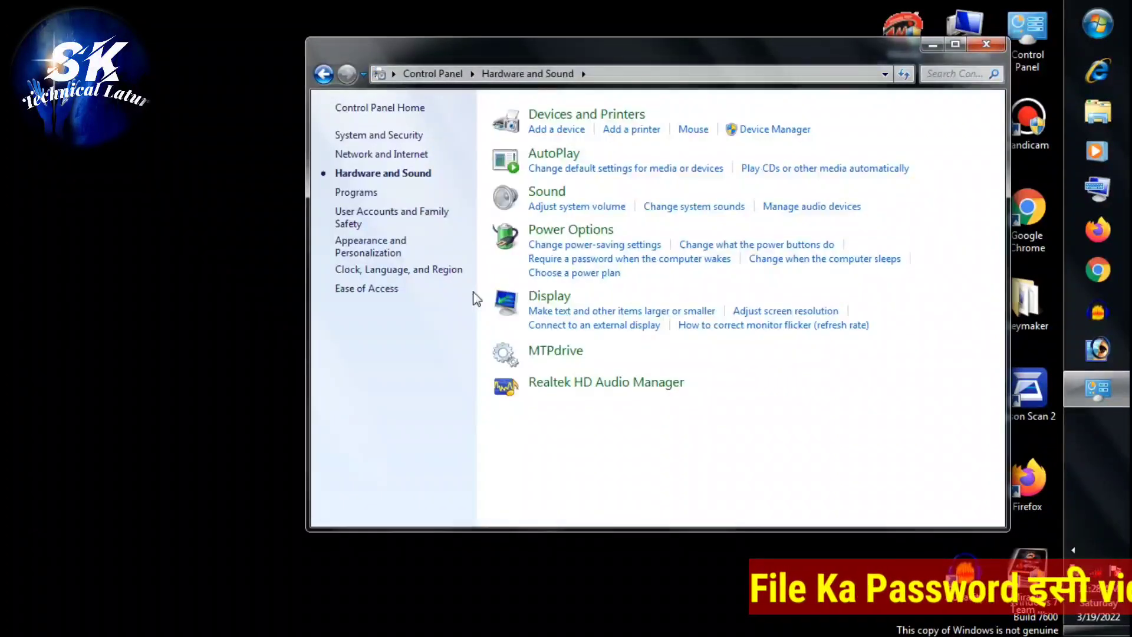
left_click(603, 118)
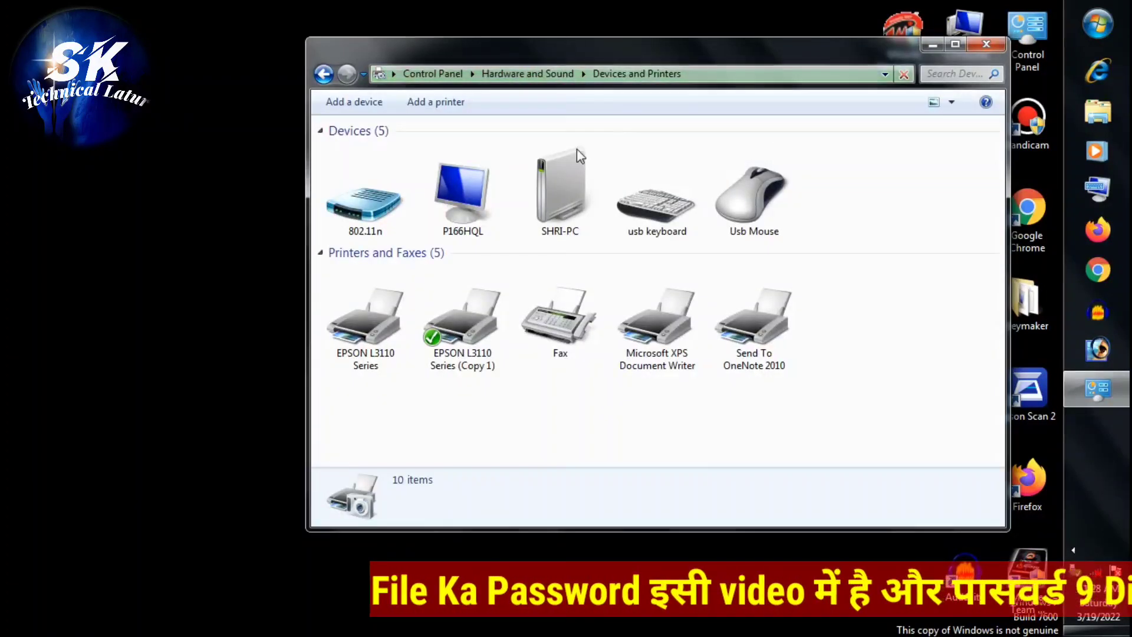
left_click(475, 329)
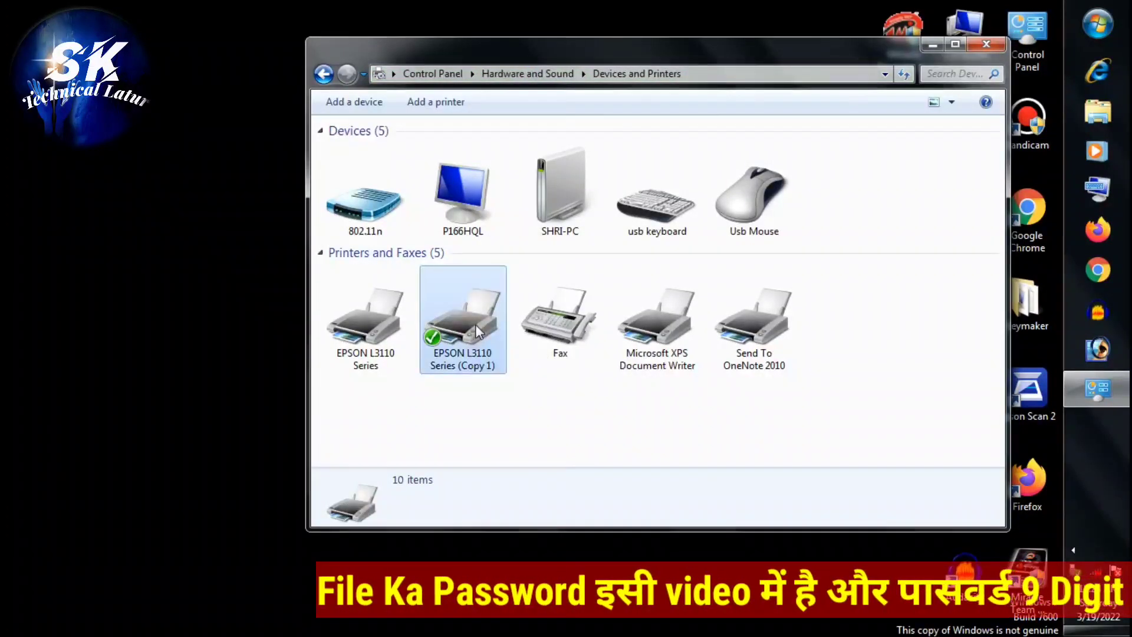
right_click(483, 325)
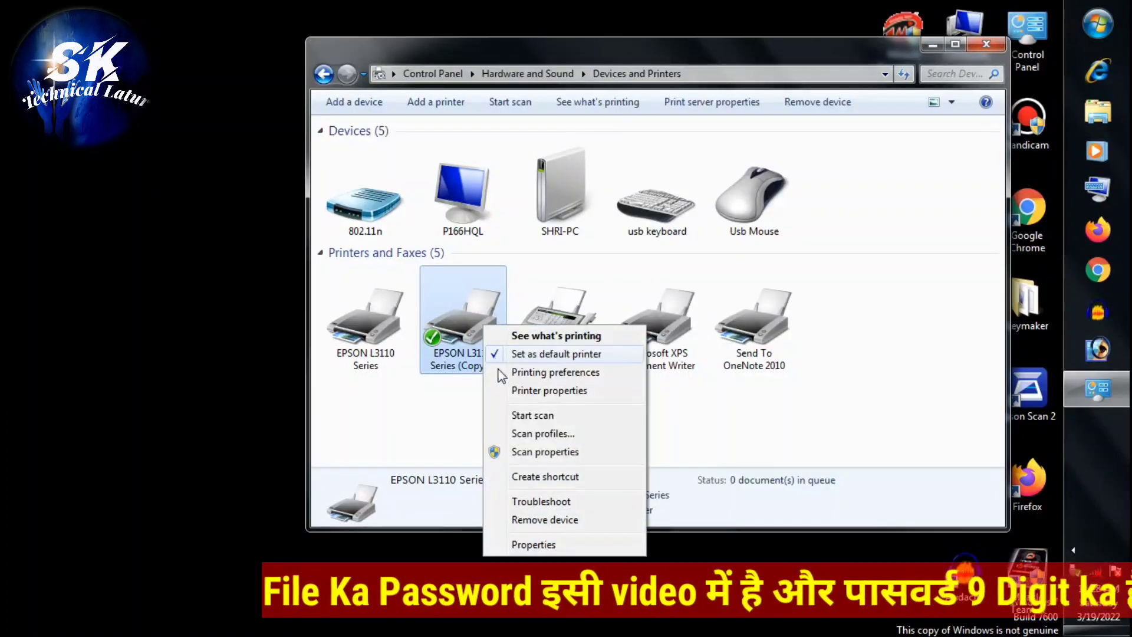
left_click(572, 373)
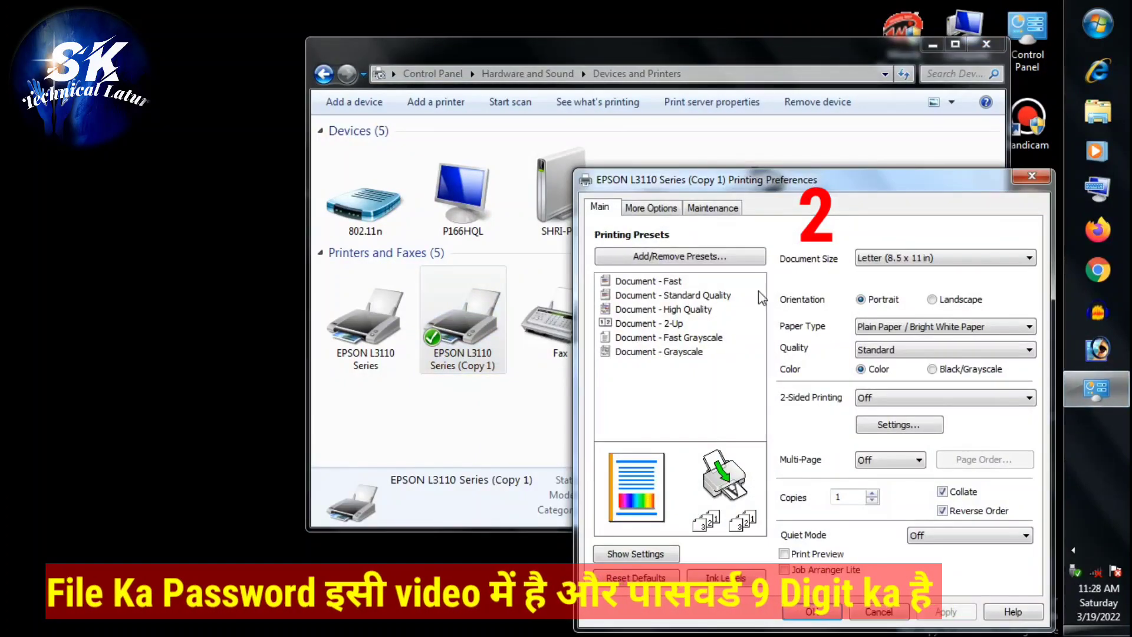
left_click_drag(862, 134, 702, 134)
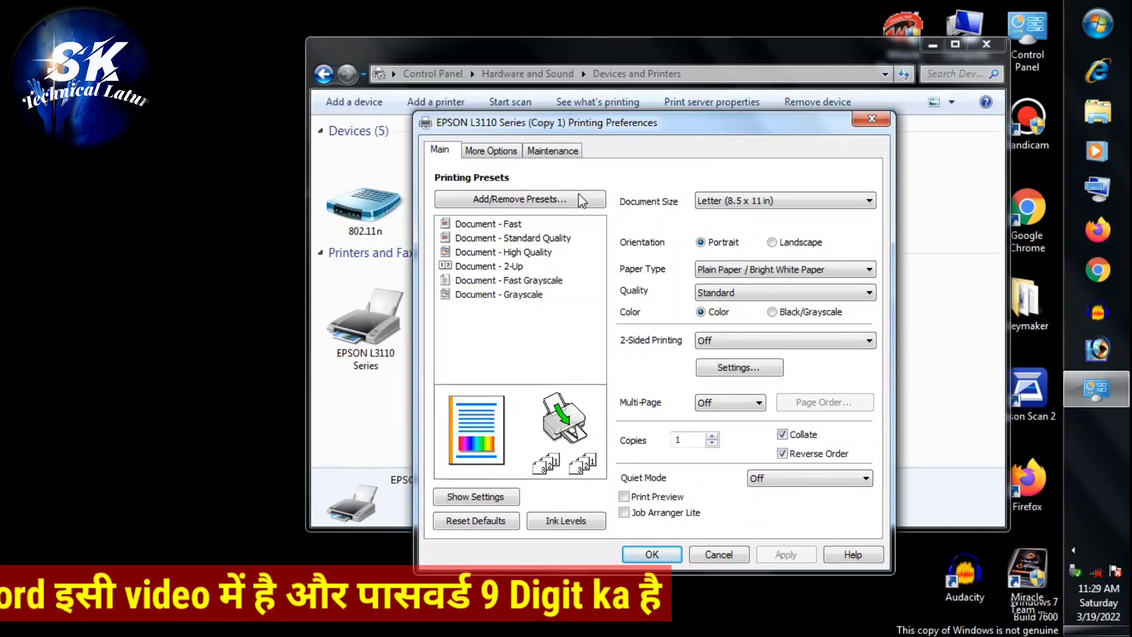
Run the Nozzle Check from the printer's maintenance functions and print the nozzle check pattern
left_click(569, 155)
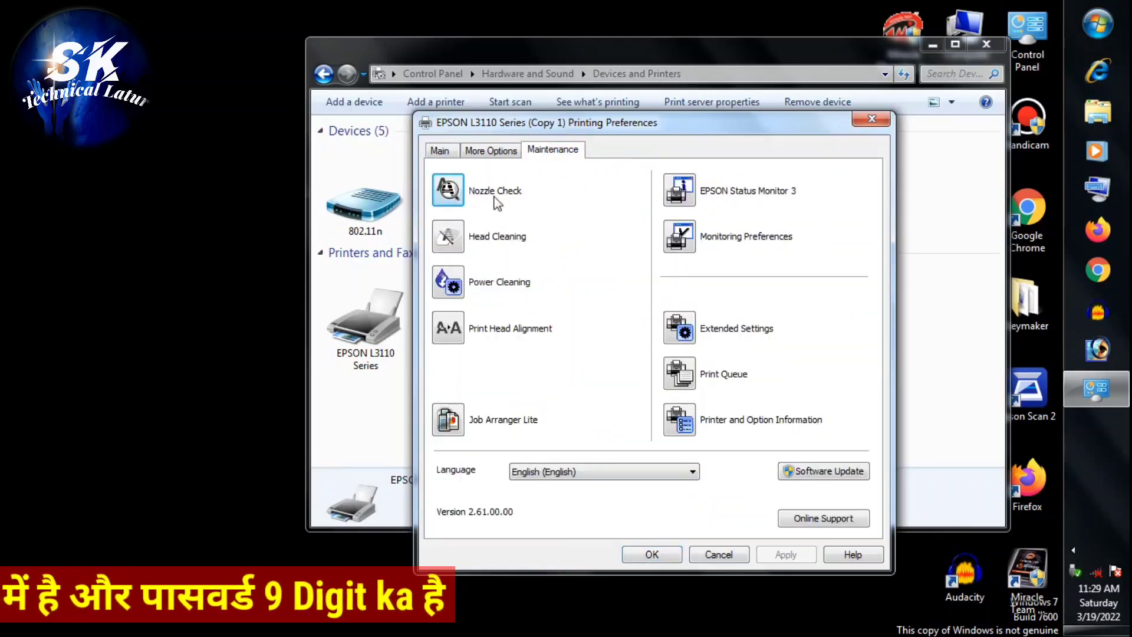
left_click(453, 196)
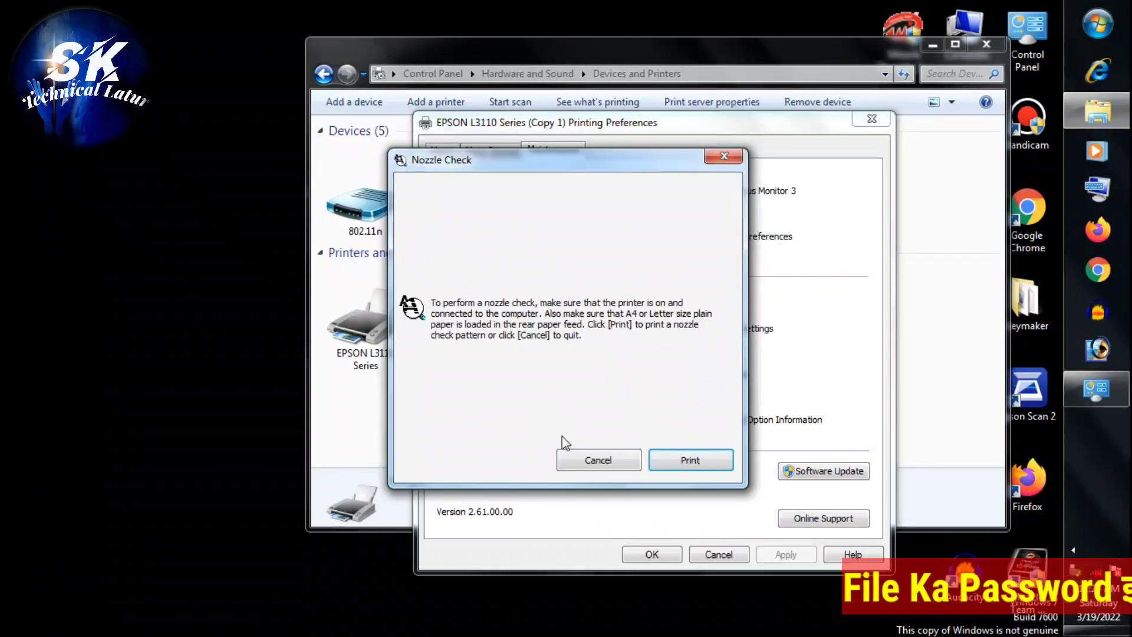
left_click(699, 469)
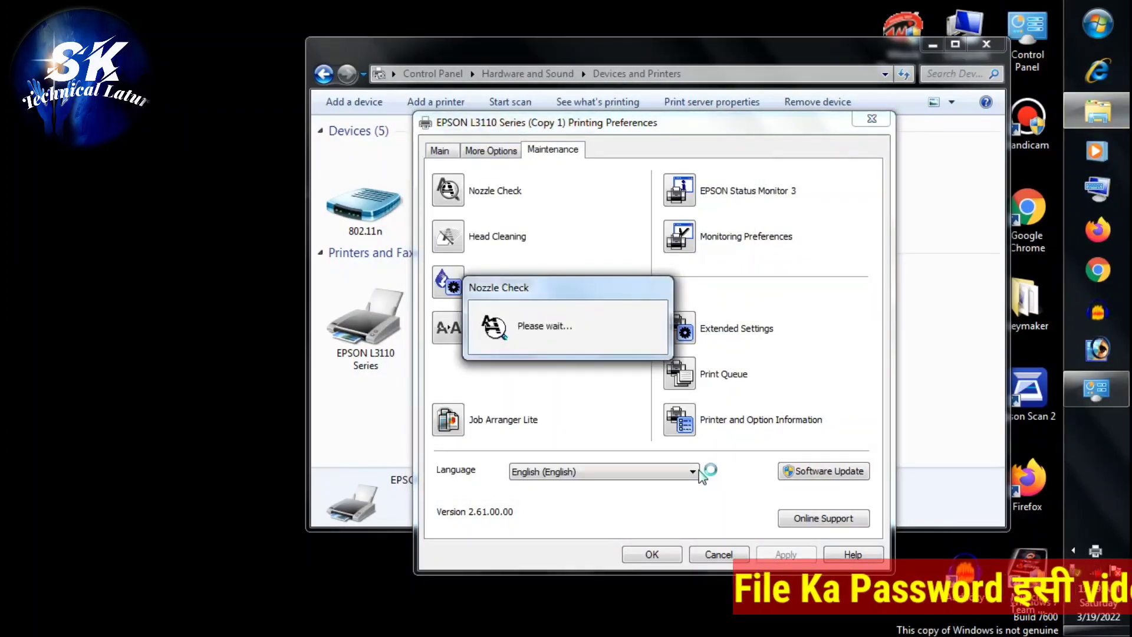